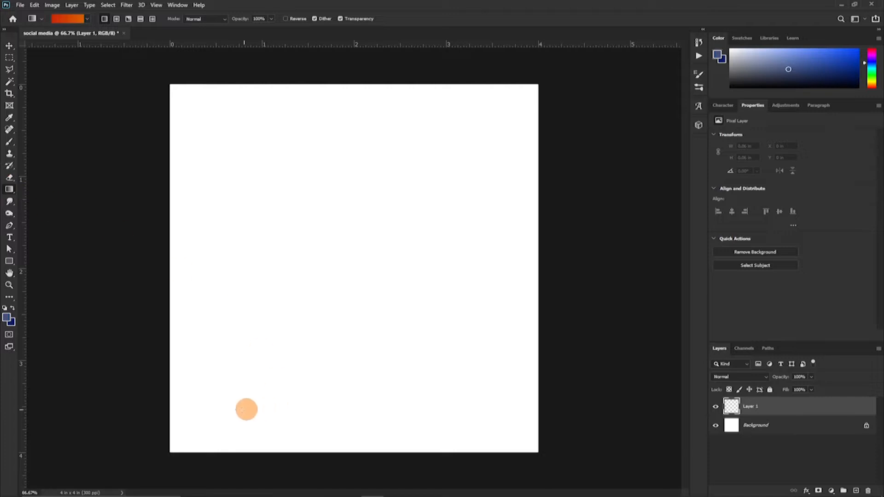
Fill Layer 1 with the red-to-orange linear gradient, running diagonally from the canvas's lower-left corner towards the upper-right corner.
left_click_drag(170, 449, 345, 274)
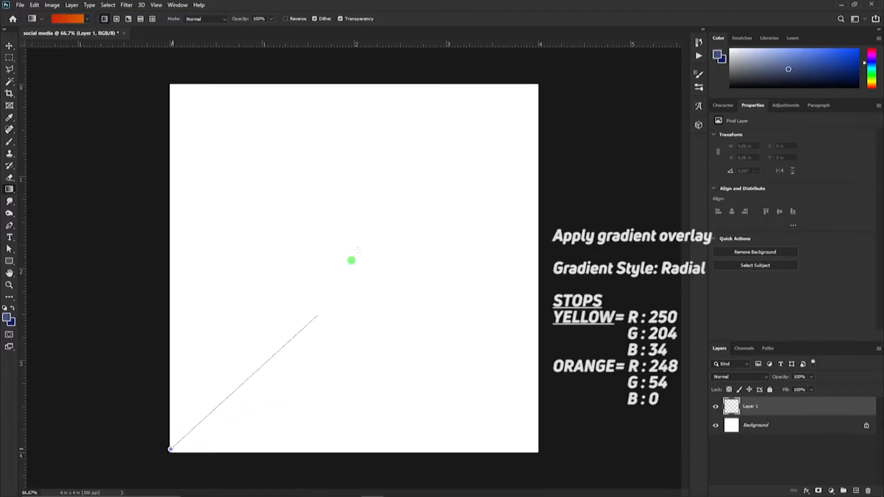
left_click_drag(446, 123, 498, 78)
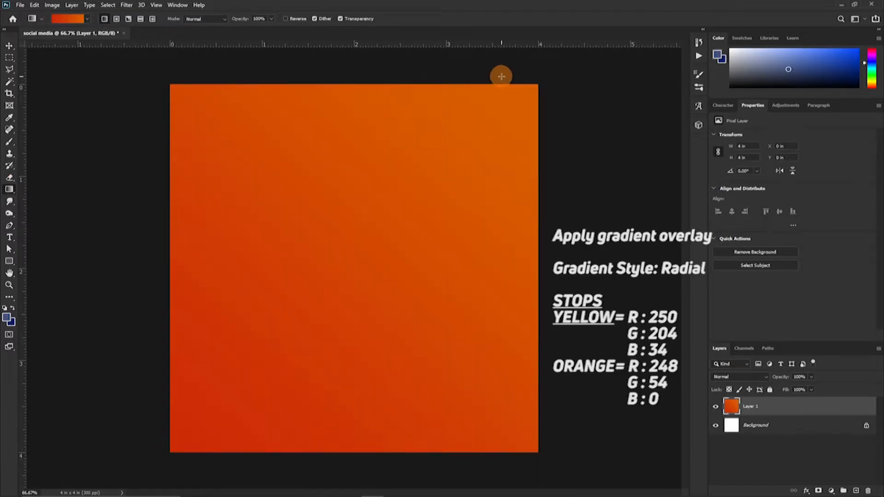
Place the sparks image feuer-4936993_1920 from the image folder into the social media document above Layer 1.
left_click(259, 486)
left_click(40, 99)
double_click(423, 155)
scroll(324, 296, "down", 15)
left_click_drag(162, 148, 493, 480)
left_click(271, 296)
left_click_drag(270, 296, 340, 343)
left_click(55, 5)
left_click(175, 370)
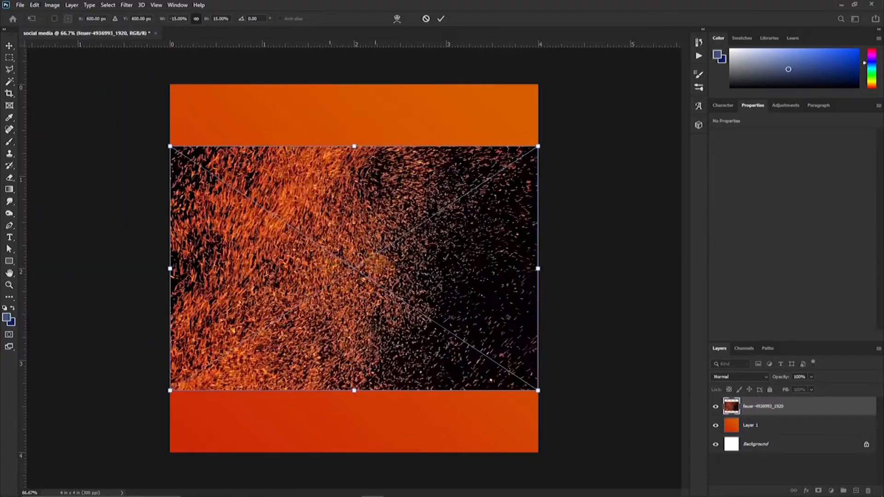
Enlarge the sparks image to about 4.55 by 3.03 in over the canvas's upper part and set its blend mode to Lighten.
left_click_drag(382, 268, 382, 206)
left_click_drag(354, 330, 353, 363)
left_click_drag(368, 286, 368, 271)
left_click(440, 19)
left_click(737, 377)
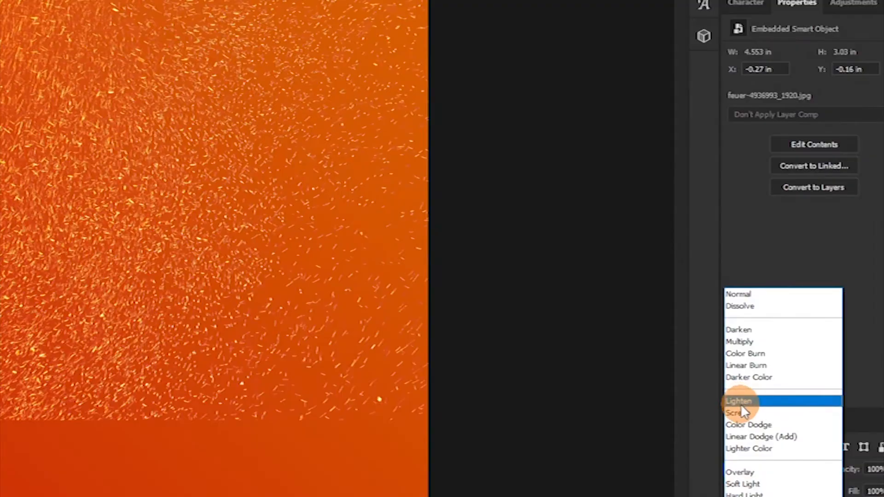
left_click(740, 403)
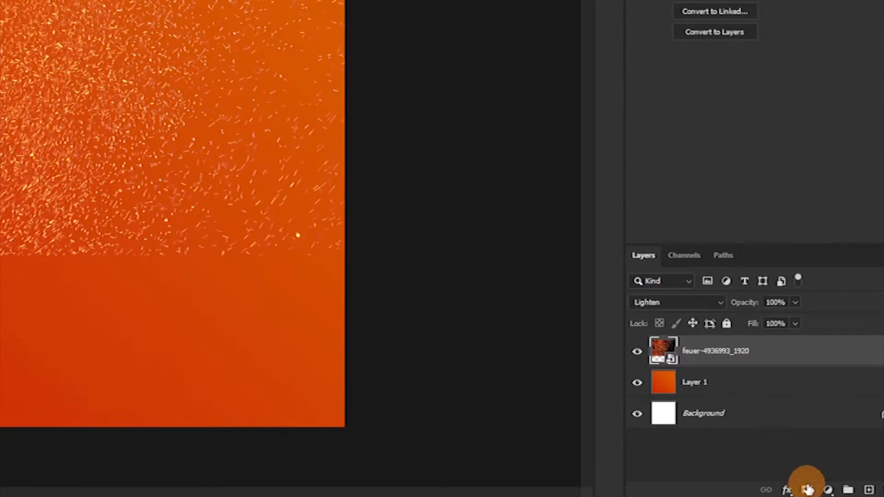
Mask out the lower sparks with a soft black brush, continuing at 39% brush opacity, and reduce the sparks layer's opacity to about 59%.
left_click(808, 489)
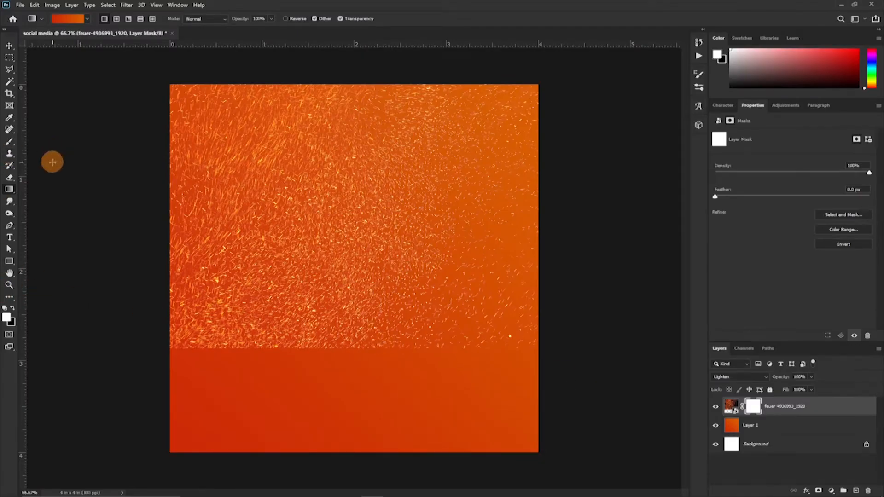
left_click(9, 141)
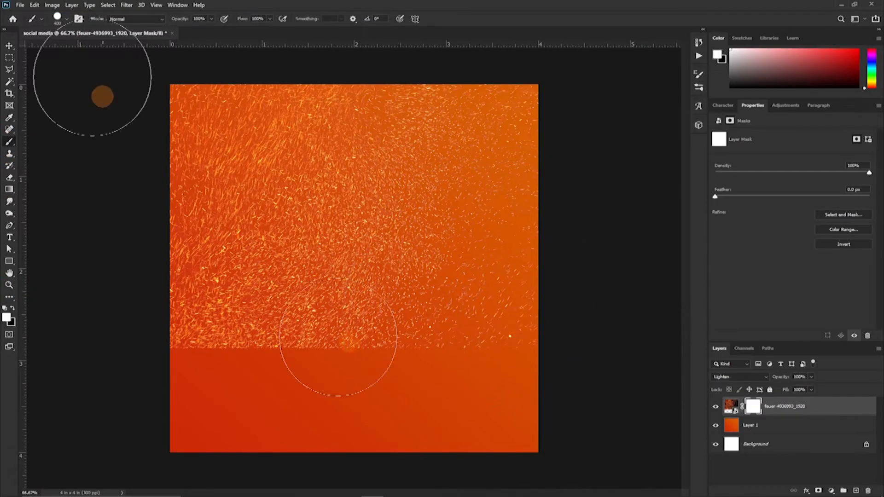
left_click(57, 19)
left_click_drag(111, 143, 111, 107)
left_click(64, 127)
left_click(192, 61)
left_click(12, 308)
left_click_drag(171, 328, 507, 329)
left_click_drag(180, 19, 152, 22)
mouse_move(292, 257)
left_mouse_down()
mouse_move(353, 256)
mouse_move(239, 322)
left_mouse_up()
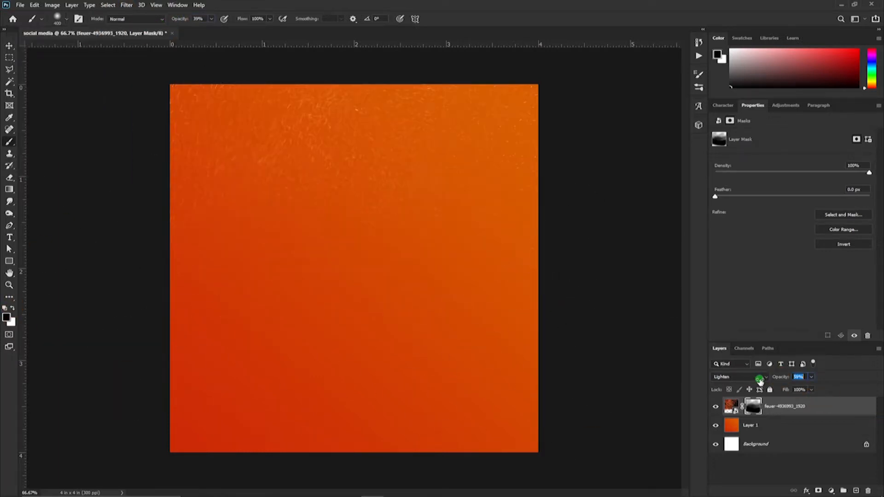
Place the image featured-perfect-barbecued-chicken-1024x640 from the image folder into the document.
left_click(260, 489)
mouse_move(259, 488)
left_click(317, 444)
left_click(216, 299)
left_click_drag(217, 300, 356, 352)
Enlarge the chicken image to about 165% across the canvas's lower part and move its layer below the sparks layer.
left_click_drag(355, 366, 354, 475)
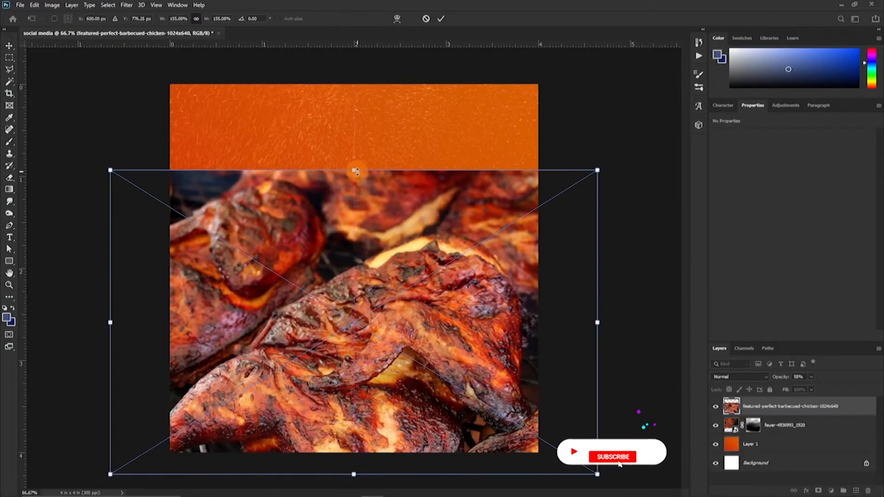
left_click_drag(357, 171, 354, 127)
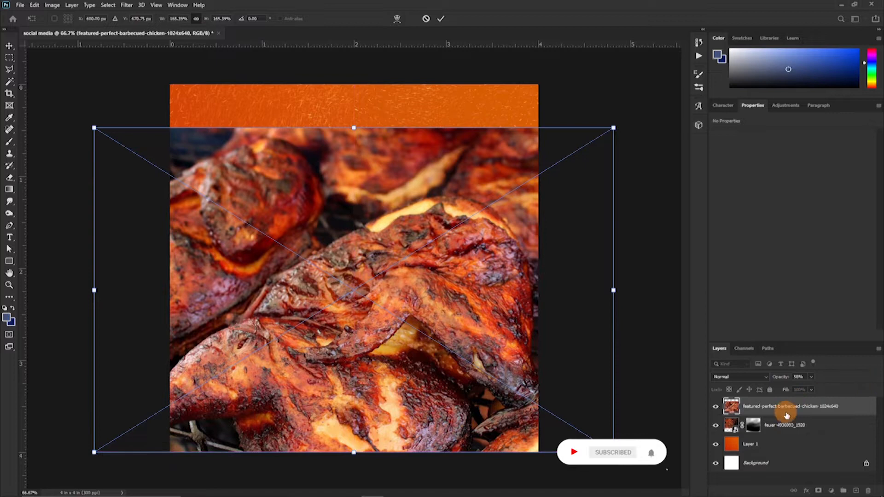
mouse_move(787, 416)
left_mouse_down()
mouse_move(786, 445)
mouse_move(781, 429)
left_mouse_up()
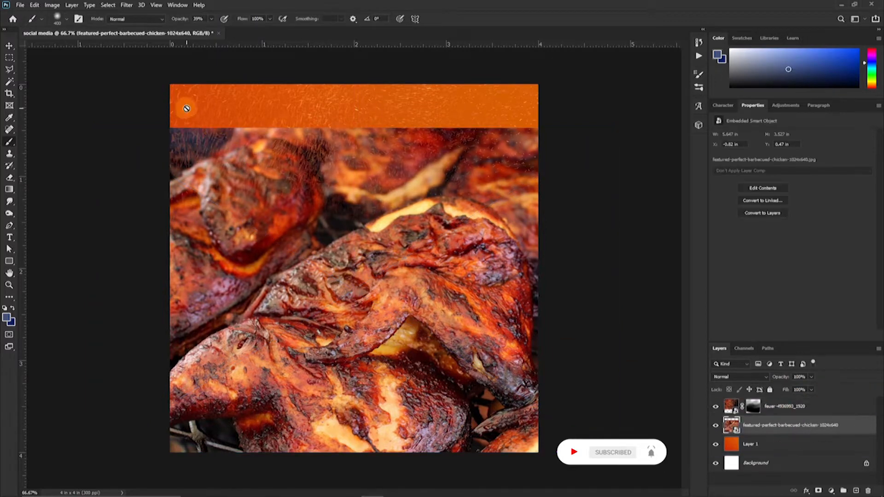
Apply a Gaussian Blur with a radius of 24.9 pixels to the chicken layer.
left_click(53, 5)
left_click(127, 5)
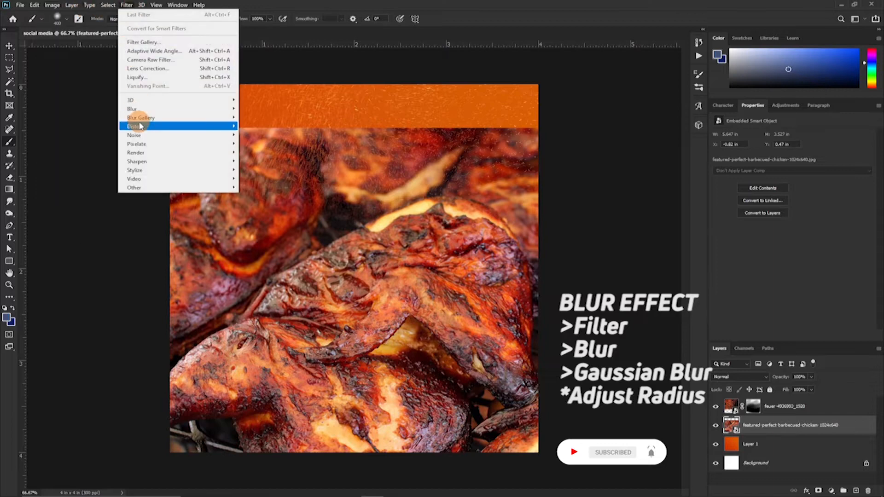
mouse_move(138, 108)
left_click(254, 144)
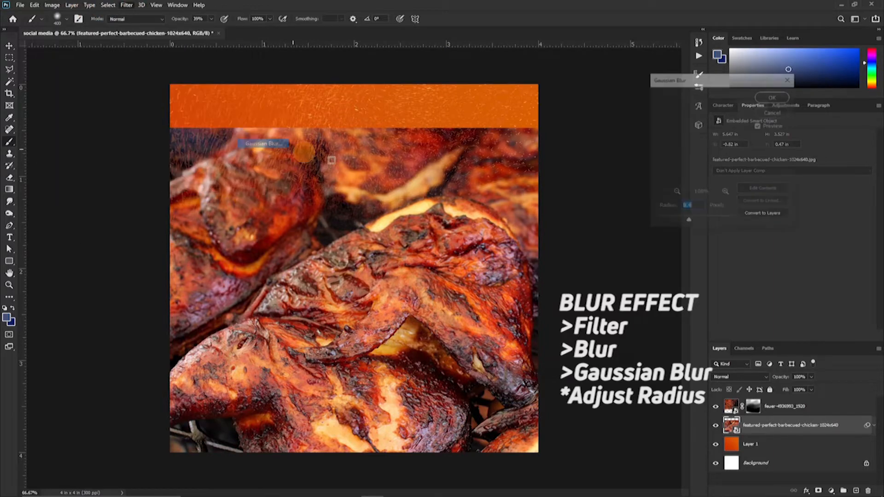
left_click_drag(694, 221, 727, 192)
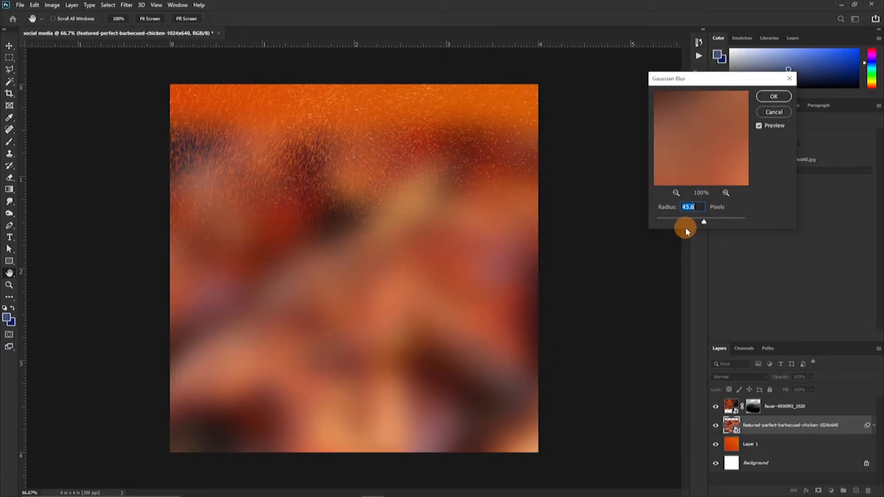
left_click_drag(696, 223, 701, 223)
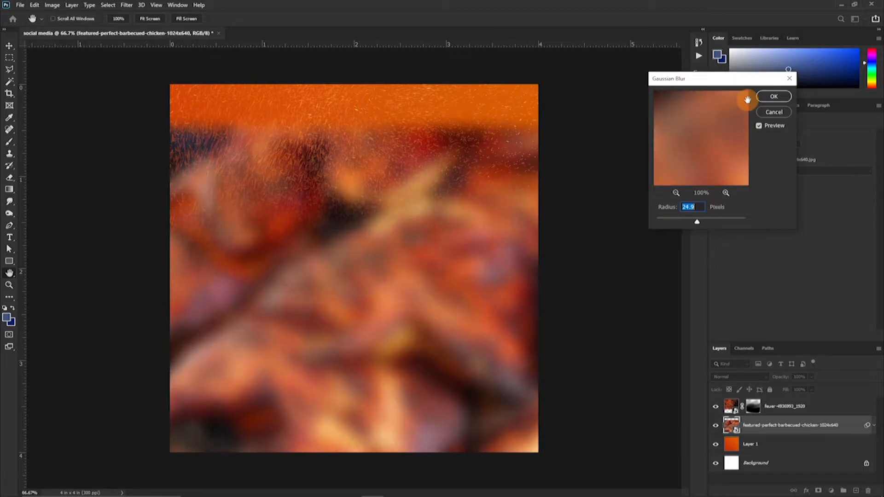
left_click(774, 96)
left_click_drag(749, 381, 751, 382)
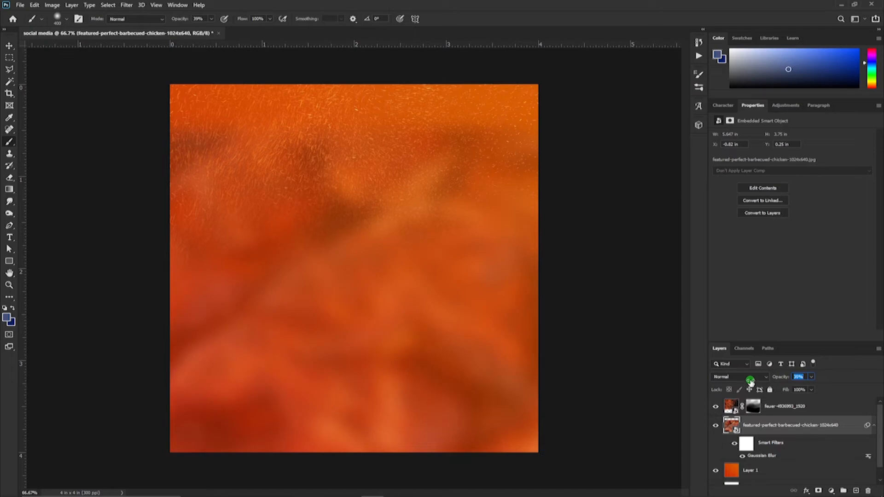
left_click_drag(818, 374, 823, 374)
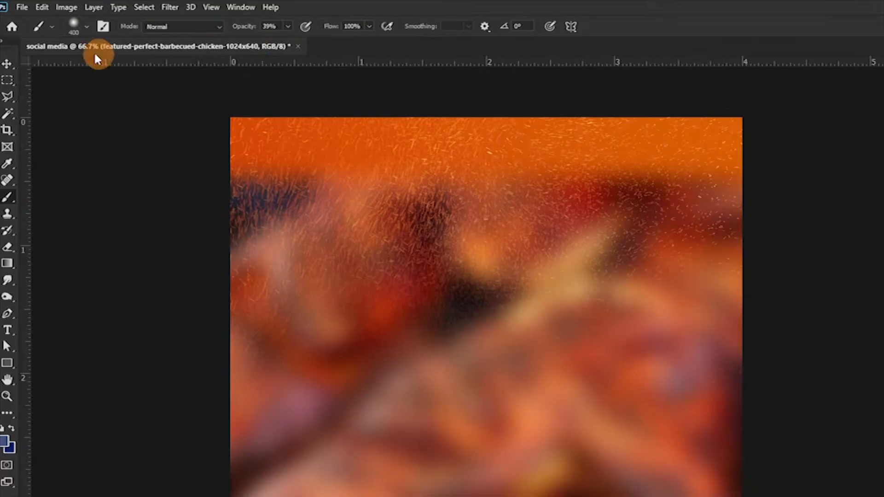
Warp the blurred chicken layer with Liquify strokes across the whole image and lower the layer's opacity to 14%.
left_click(170, 7)
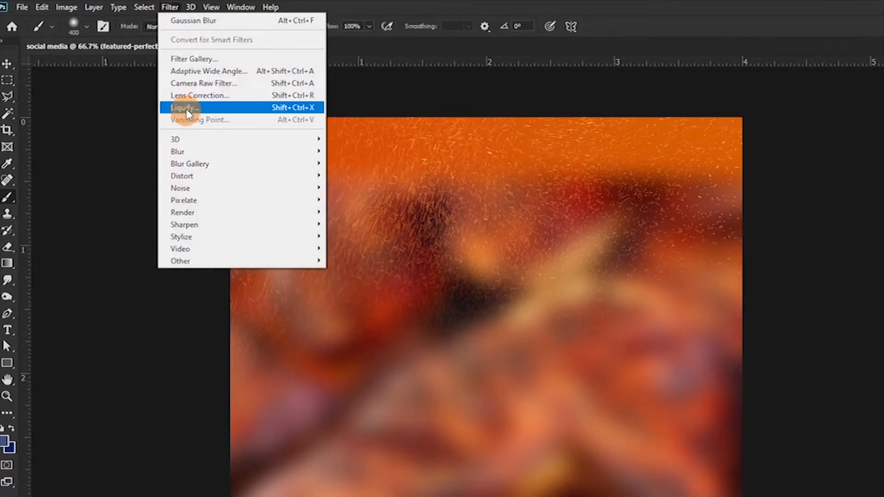
left_click(184, 108)
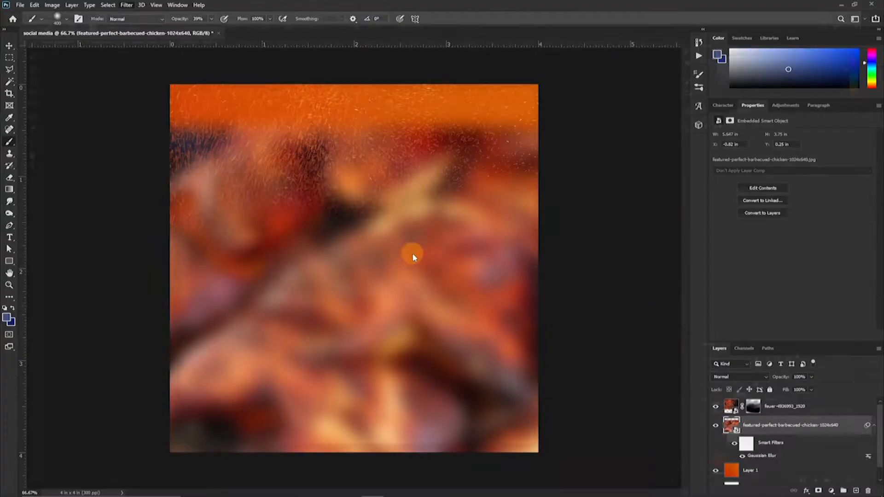
mouse_move(374, 207)
left_mouse_down()
mouse_move(397, 65)
mouse_move(339, 321)
mouse_move(168, 237)
mouse_move(351, 331)
mouse_move(538, 334)
left_mouse_up()
left_click_drag(560, 307, 564, 384)
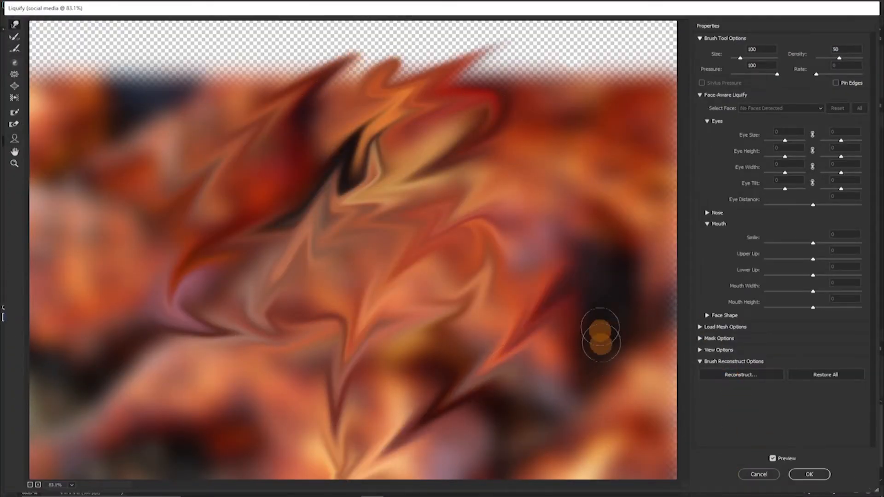
left_click_drag(600, 335, 481, 412)
left_click_drag(148, 337, 237, 412)
key("ctrl+minus")
left_click_drag(217, 318, 205, 366)
left_click_drag(313, 295, 345, 272)
left_click_drag(322, 219, 414, 212)
left_click_drag(521, 272, 465, 304)
mouse_move(254, 432)
left_mouse_down()
mouse_move(322, 138)
mouse_move(309, 304)
mouse_move(620, 179)
mouse_move(195, 222)
mouse_move(119, 405)
mouse_move(166, 207)
mouse_move(253, 35)
mouse_move(255, 129)
mouse_move(361, 123)
mouse_move(460, 212)
mouse_move(233, 204)
mouse_move(340, 231)
mouse_move(535, 323)
left_mouse_up()
left_click(810, 473)
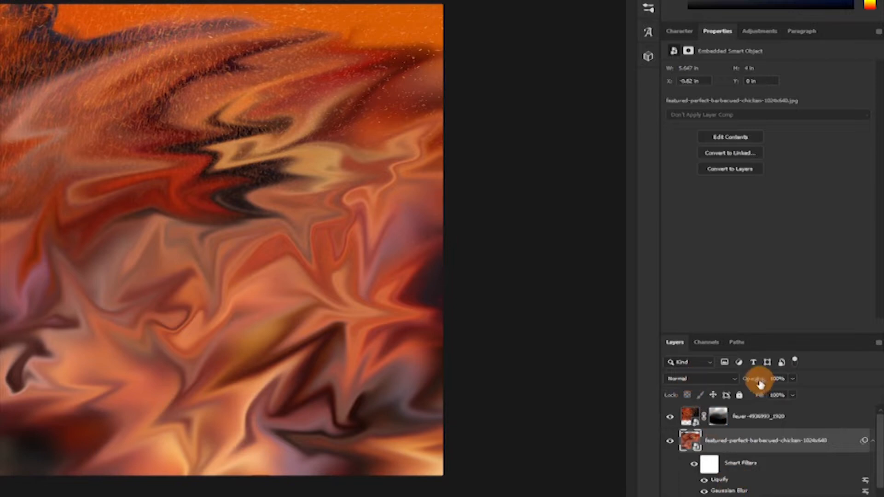
left_click_drag(761, 384, 707, 381)
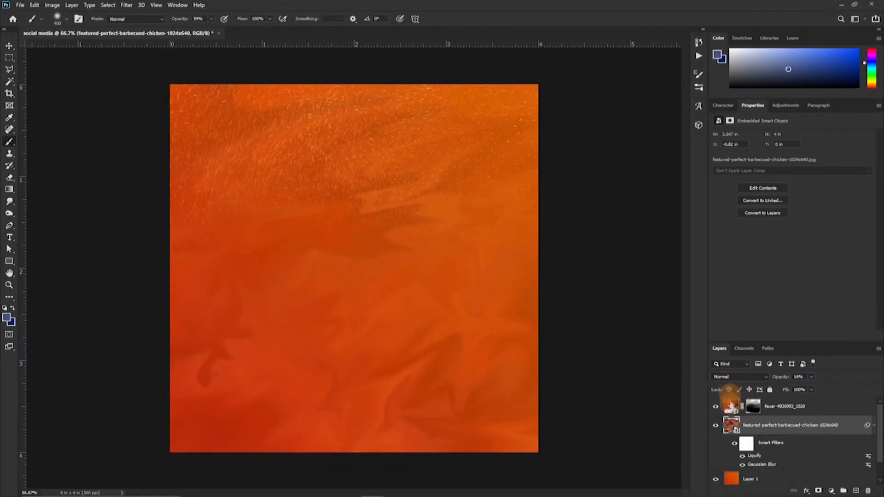
Apply a 24.9-pixel Gaussian Blur to the sparks layer and set its blend mode to Screen.
left_click(732, 405)
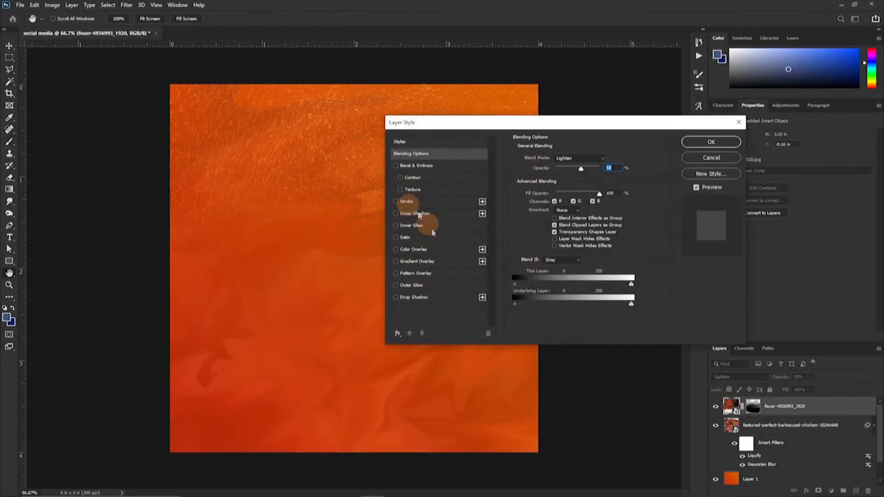
key("Return")
left_click(127, 5)
mouse_move(138, 110)
left_click(259, 144)
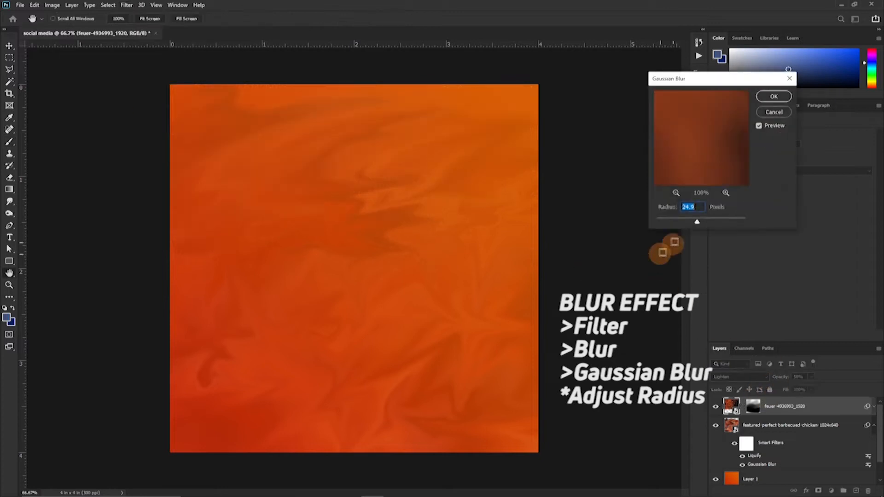
left_click(774, 96)
left_click(739, 377)
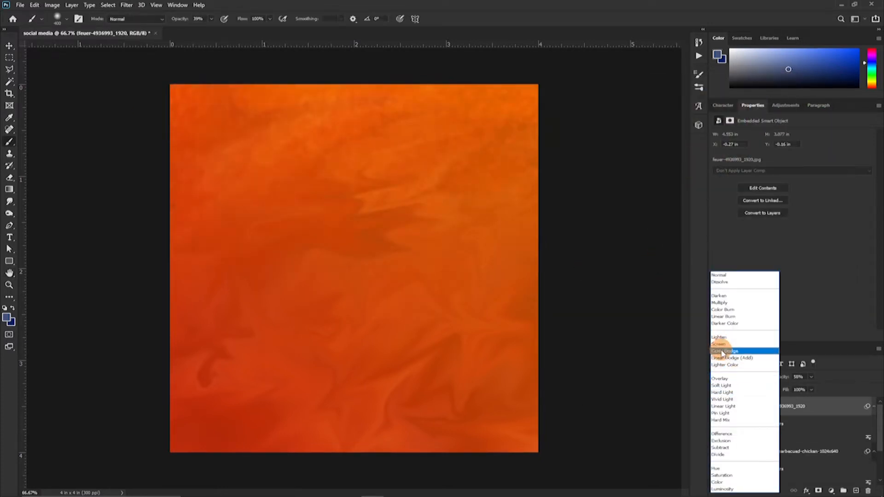
left_click(727, 346)
Set the chicken layer's blend mode to Lighten and its opacity to about 11%.
mouse_move(776, 380)
left_mouse_down()
mouse_move(764, 378)
mouse_move(776, 382)
left_mouse_up()
left_click(792, 452)
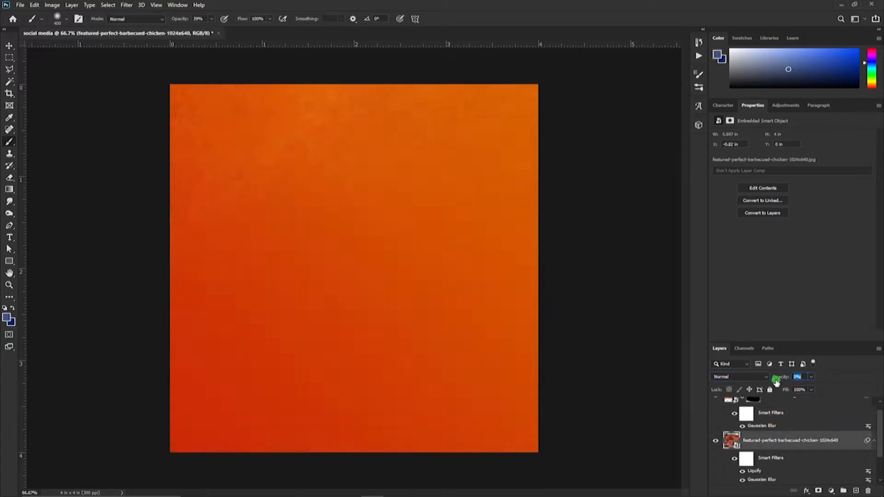
left_click(736, 378)
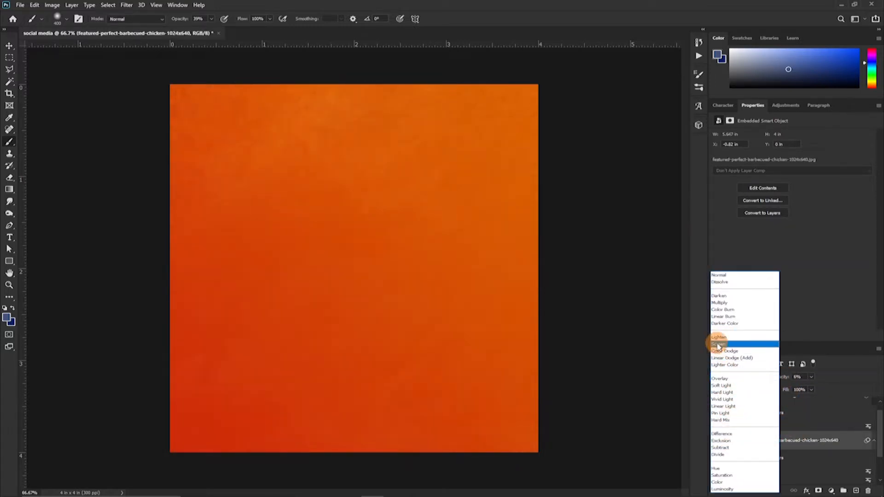
left_click(718, 337)
left_click_drag(782, 377, 789, 378)
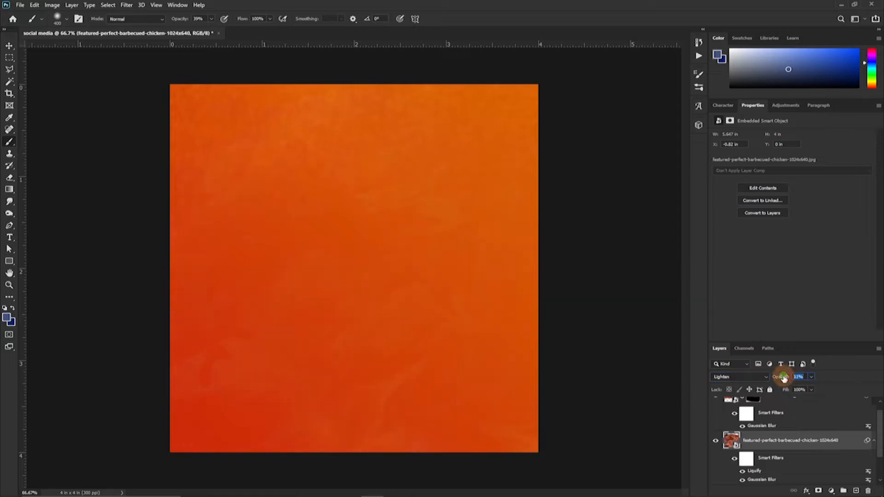
Place the blank white phone image near the canvas's centre at a size of about 1.49 by 3.03 in.
left_click(259, 488)
left_click(211, 446)
left_click_drag(353, 121, 351, 361)
left_click_drag(367, 211, 363, 257)
left_click(440, 18)
Rasterize the phone's smart object and move the phone to about X 1.33 in, Y 0.44 in.
key("b")
left_click(429, 198)
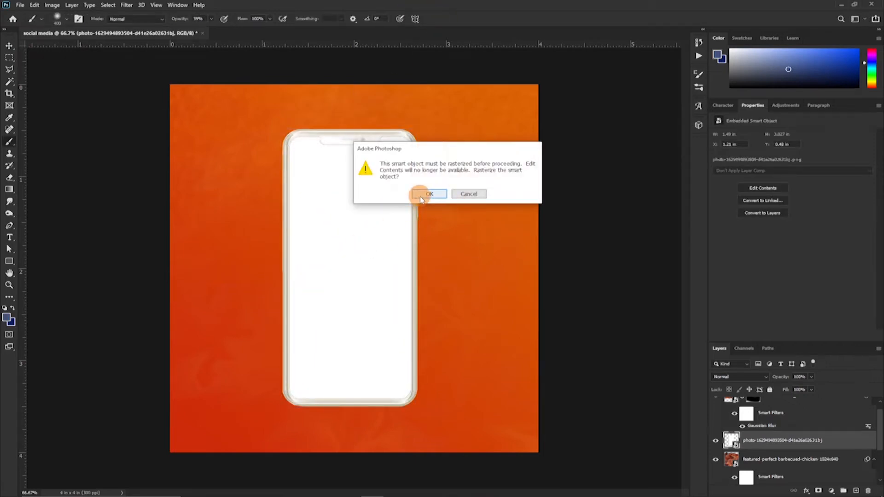
left_click(421, 198)
left_click(9, 46)
mouse_move(347, 261)
left_mouse_down()
mouse_move(359, 247)
mouse_move(359, 256)
left_mouse_up()
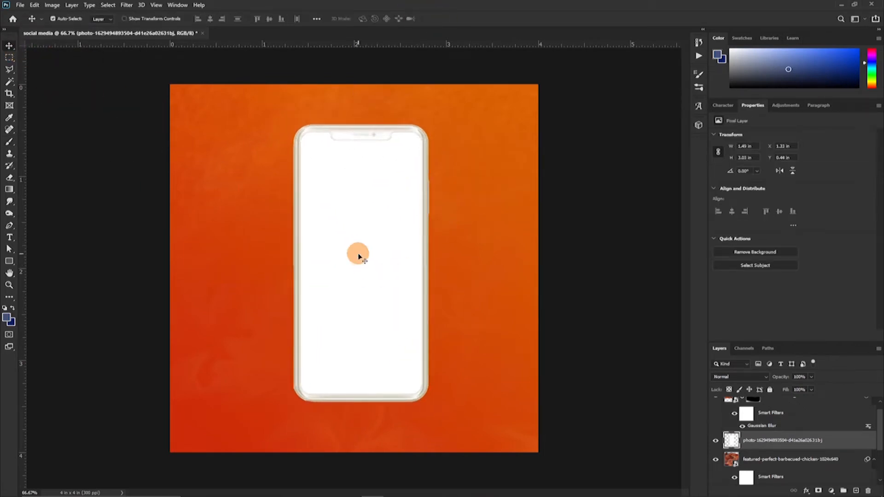
Scale the phone down to about 82% and centre it horizontally, with its upper edge at about Y 0.49 in.
key("ctrl+t")
left_click_drag(361, 400, 355, 346)
left_click_drag(368, 306, 364, 276)
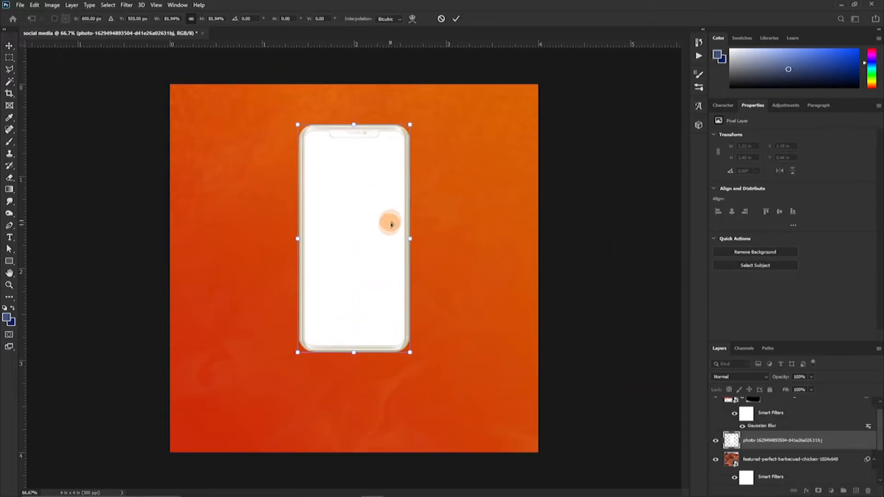
left_click_drag(386, 193, 386, 198)
left_click(456, 18)
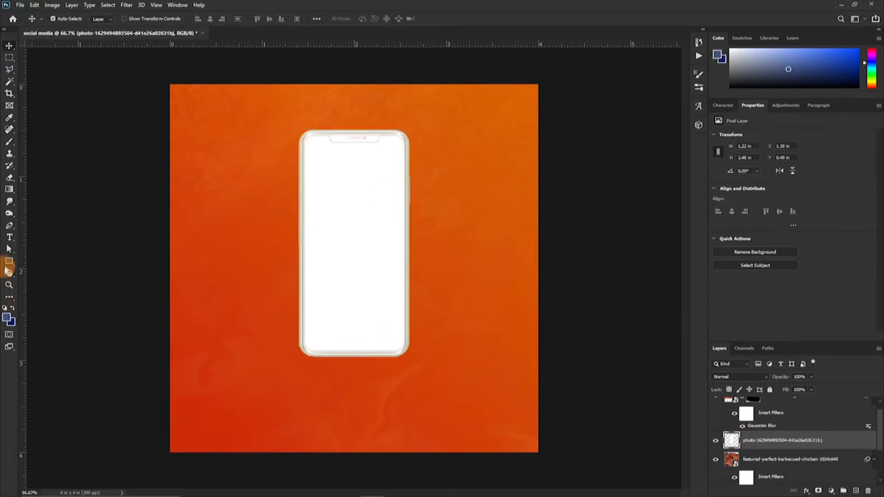
left_click(10, 262)
left_click(46, 263)
left_click_drag(328, 134, 365, 191)
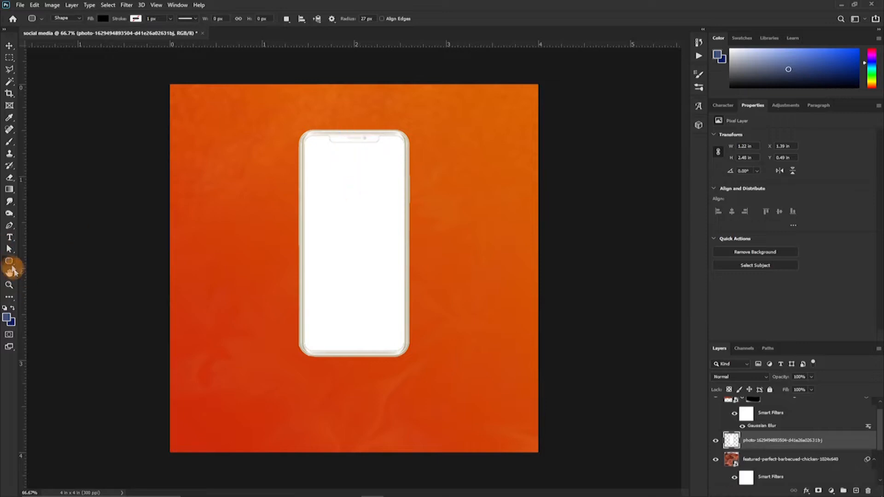
Draw a black filled circle about 0.5 in wide over the phone's notch and select the phone's layer.
left_click(9, 264)
left_click(46, 271)
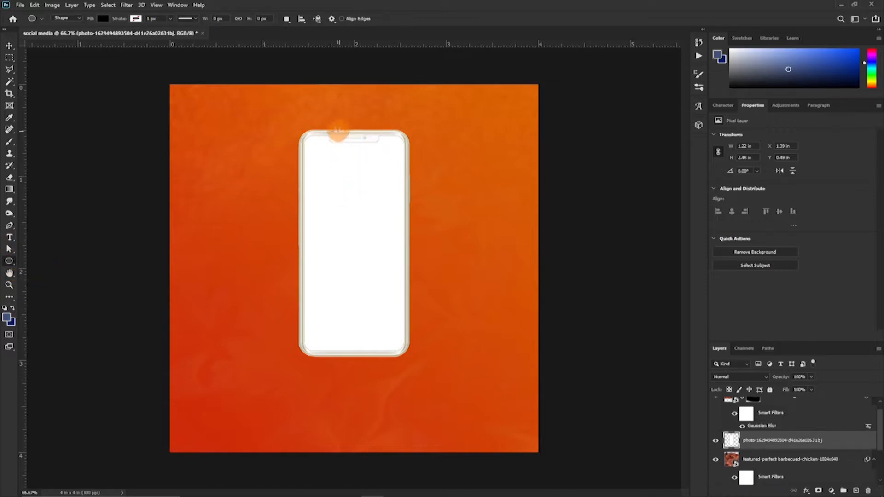
left_click_drag(381, 183, 356, 157)
key("c")
key("v")
key("z")
left_click(766, 471)
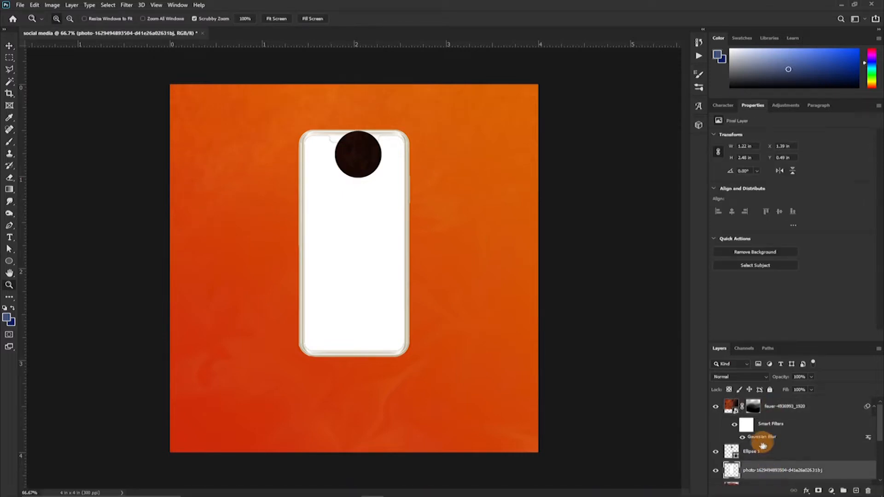
Move the phone layer and the circle layer together above the fiery sparks image layer.
left_click(782, 457, "shift")
left_click_drag(783, 456, 780, 399)
left_click(367, 157)
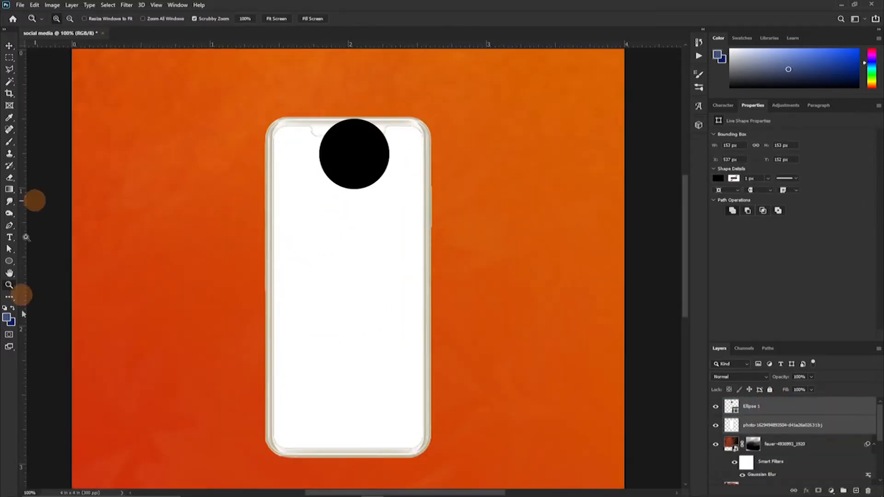
Change the circle's fill from black to red and clip its layer to the phone layer.
key("v")
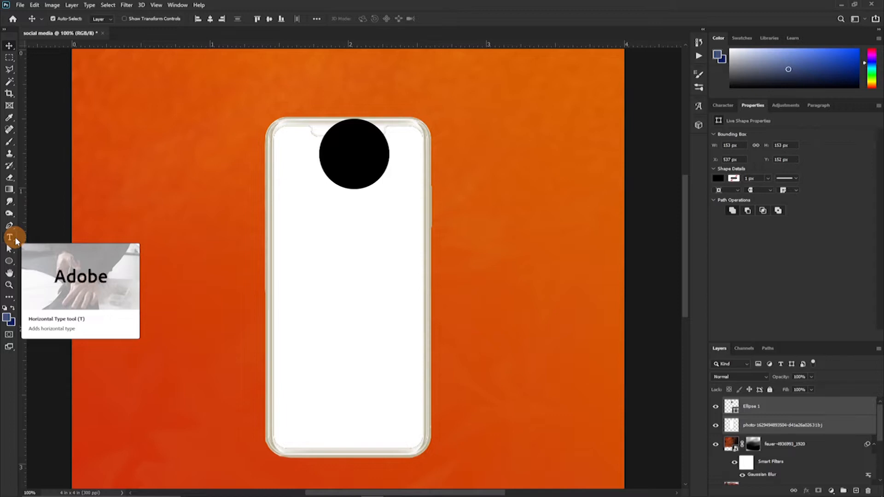
double_click(732, 407)
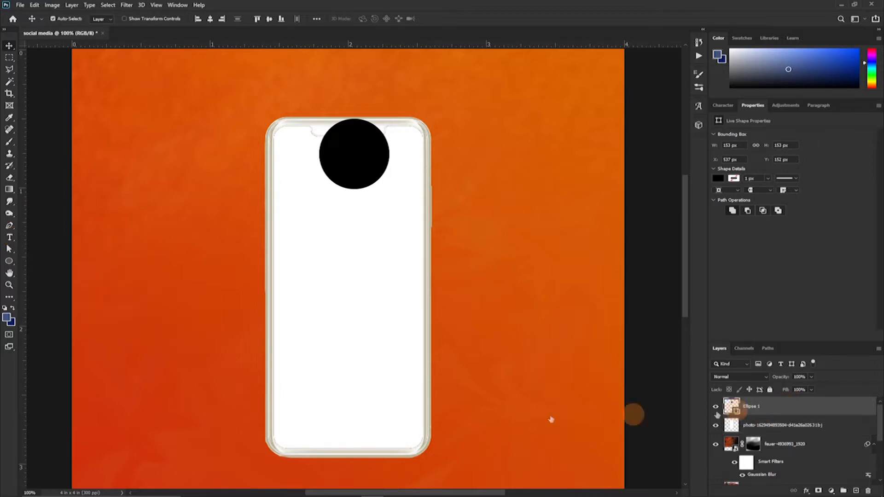
left_click(657, 162)
left_click(760, 134)
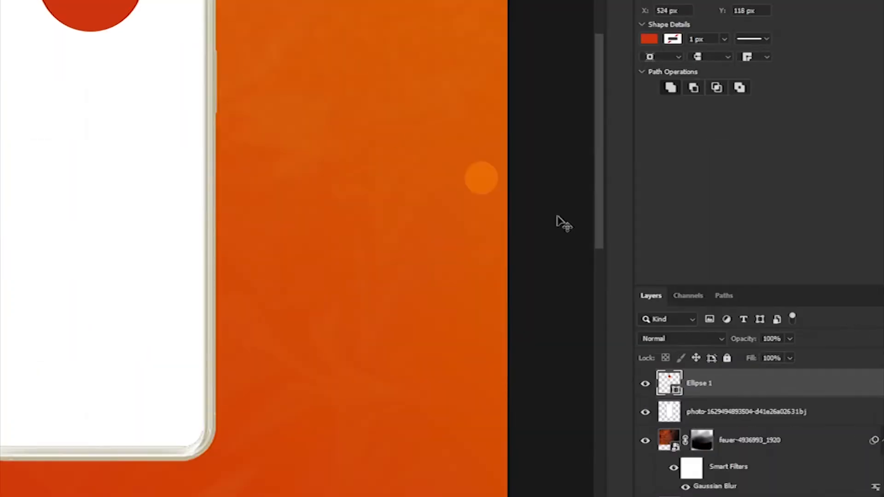
left_click(757, 415)
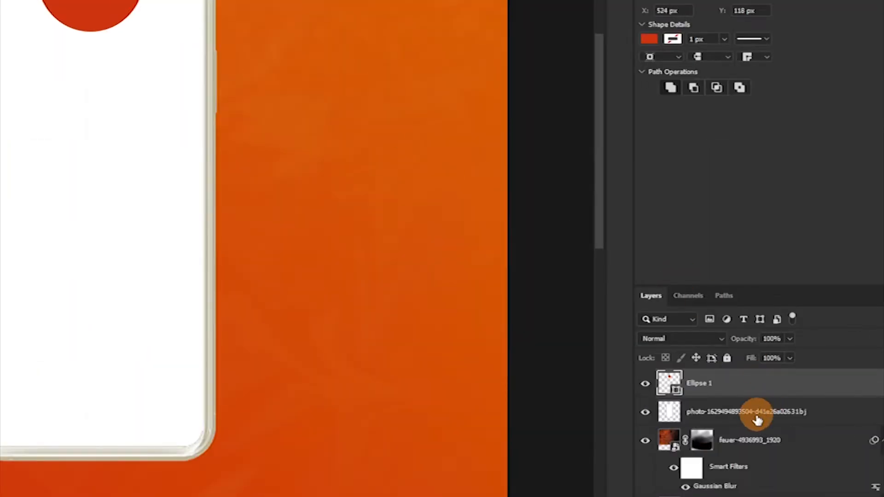
left_click(673, 394, "alt")
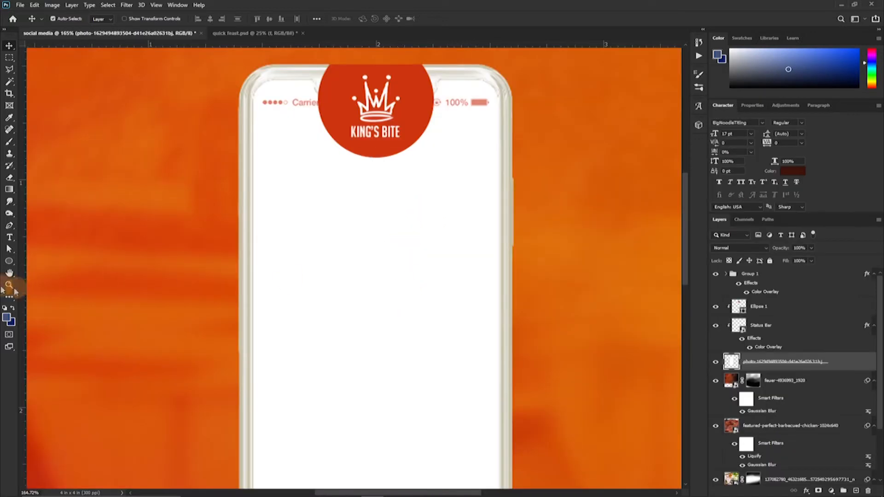
Add a drop shadow effect to the phone's layer.
left_click(8, 285)
left_click_drag(411, 290, 378, 290)
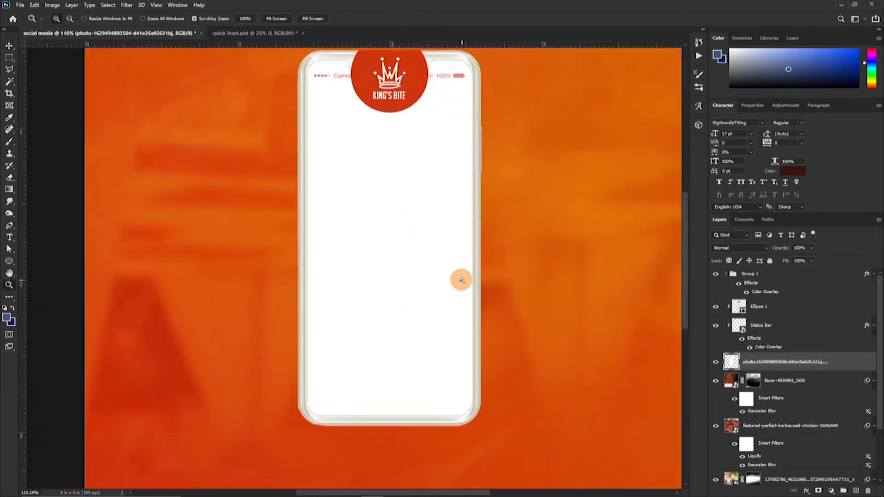
left_click_drag(465, 277, 452, 197)
key("v")
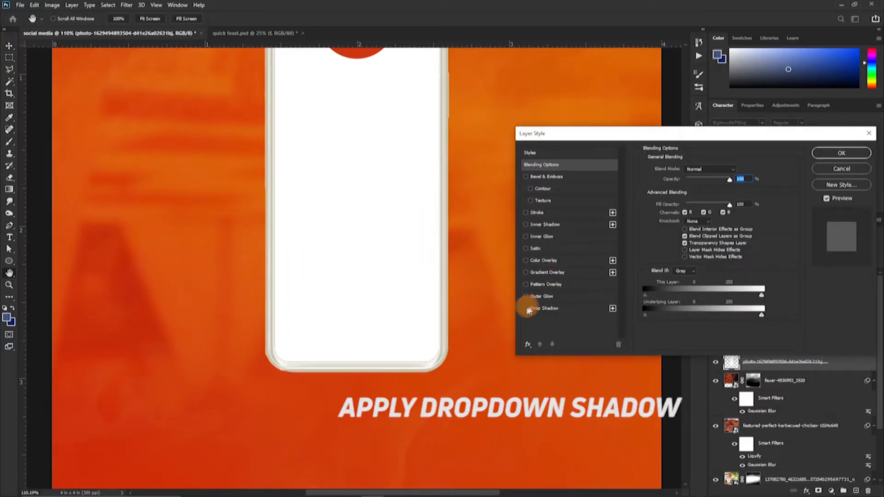
left_click(528, 309)
left_click(567, 309)
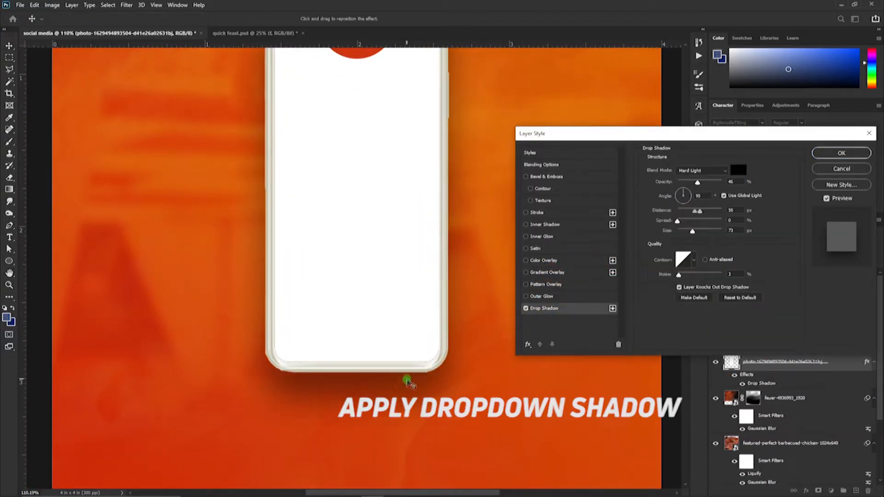
Set the phone's drop shadow to 26% opacity, 25 px distance and 111 px size.
left_click_drag(407, 385, 407, 373)
left_click(692, 183)
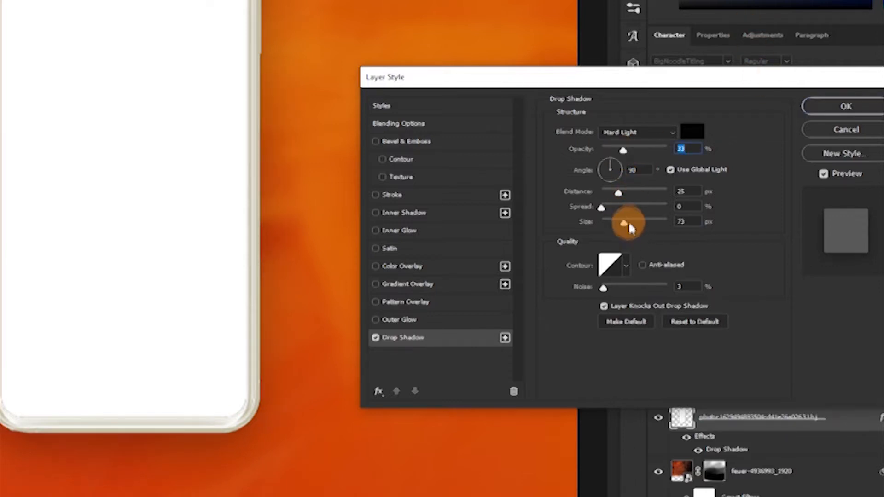
left_click_drag(631, 228, 638, 226)
left_click(619, 193)
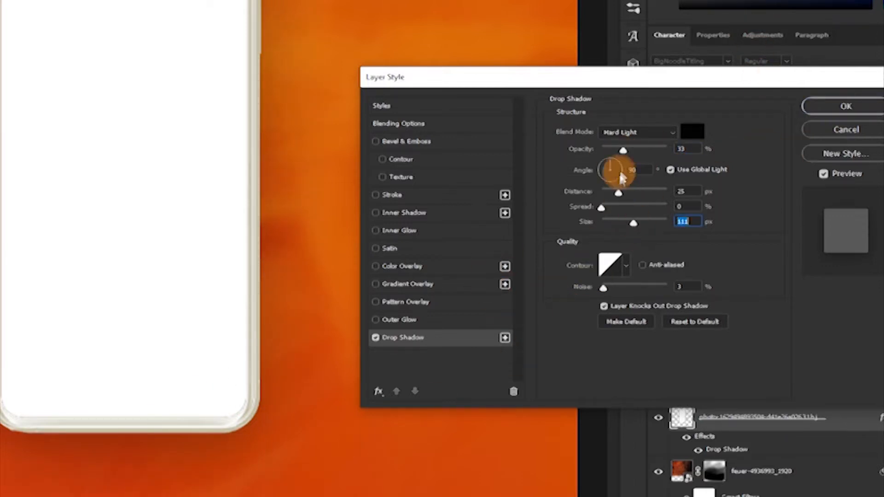
left_click_drag(623, 151, 619, 150)
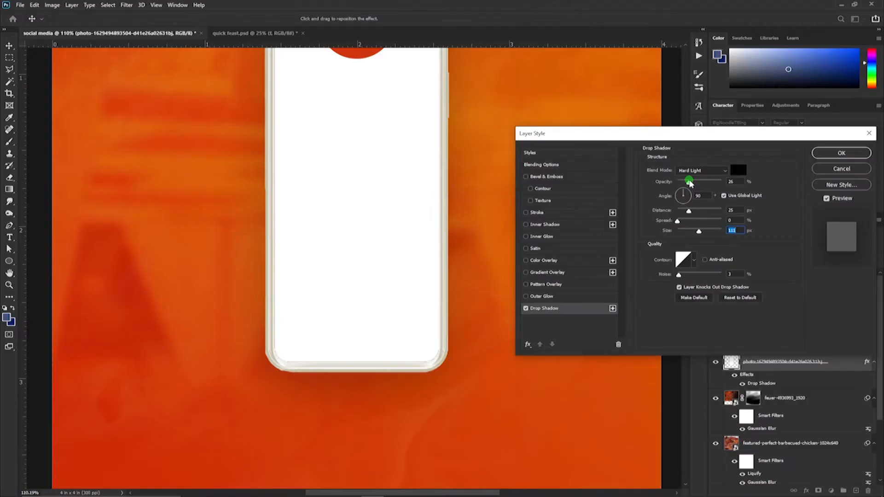
left_click(842, 153)
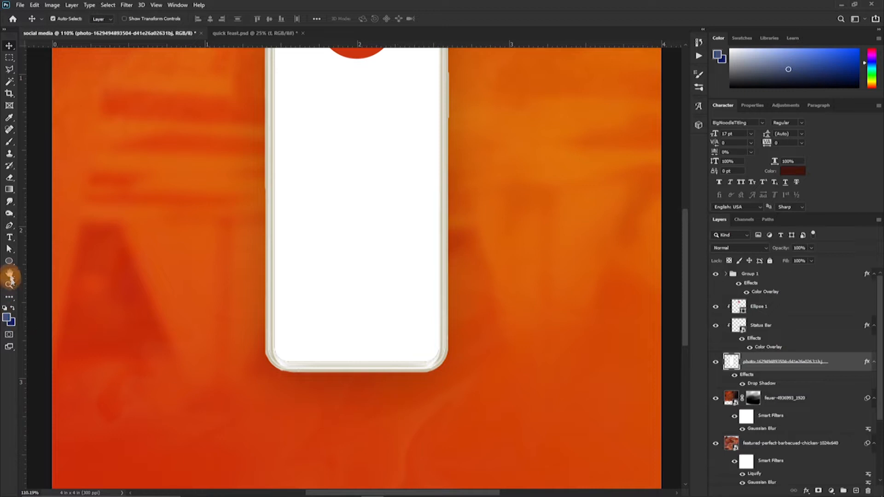
Draw a flat black ellipse about 266 by 21 px beneath the phone and release its layer from the clipping.
left_click(9, 261)
left_click_drag(294, 400, 429, 410)
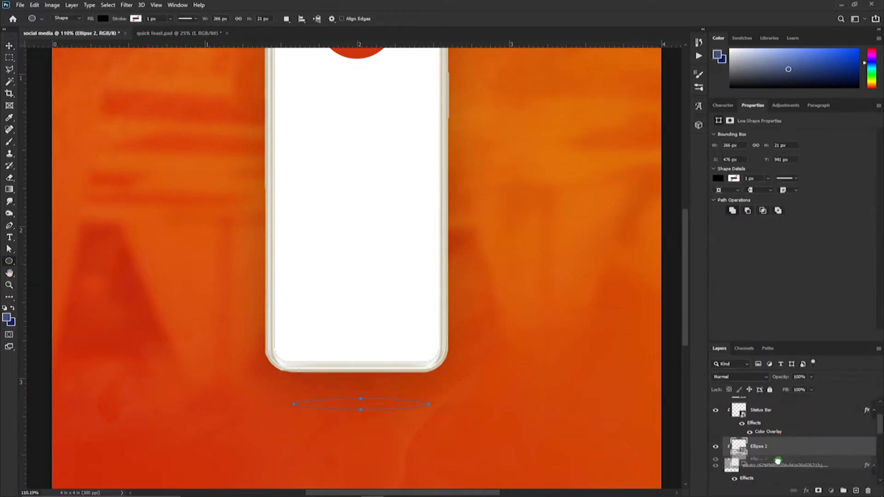
left_click(770, 441)
left_click_drag(771, 441, 755, 429)
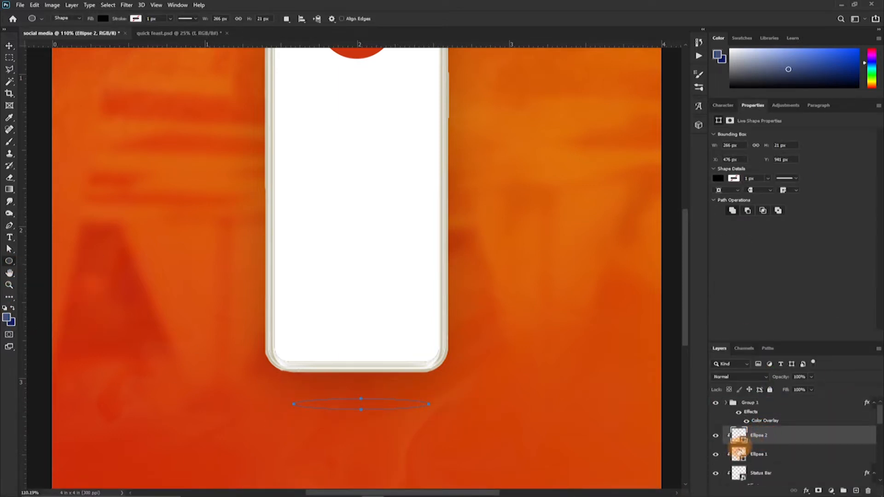
left_click(734, 453, "alt")
key("ctrl+z")
Move the flat ellipse's layer directly below the phone layer.
scroll(492, 385, "down", 1)
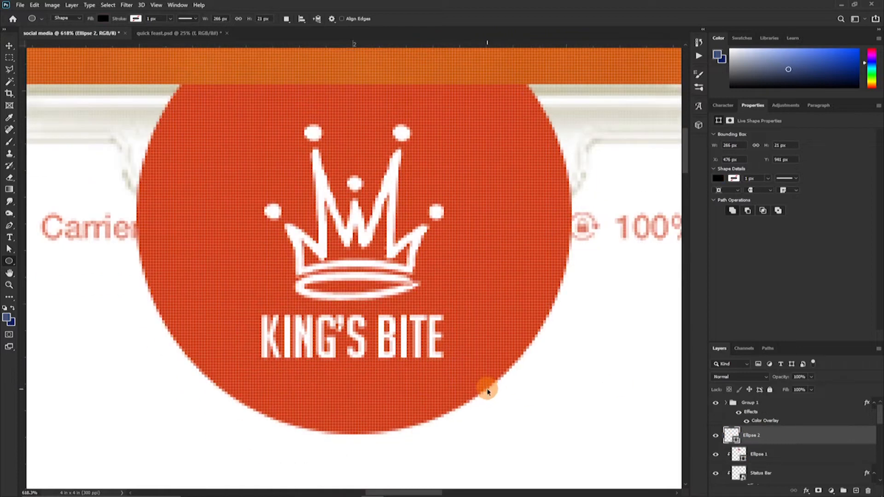
scroll(507, 392, "down", 4)
scroll(598, 359, "down", 8)
left_click_drag(769, 445, 750, 428)
scroll(871, 428, "up", 2)
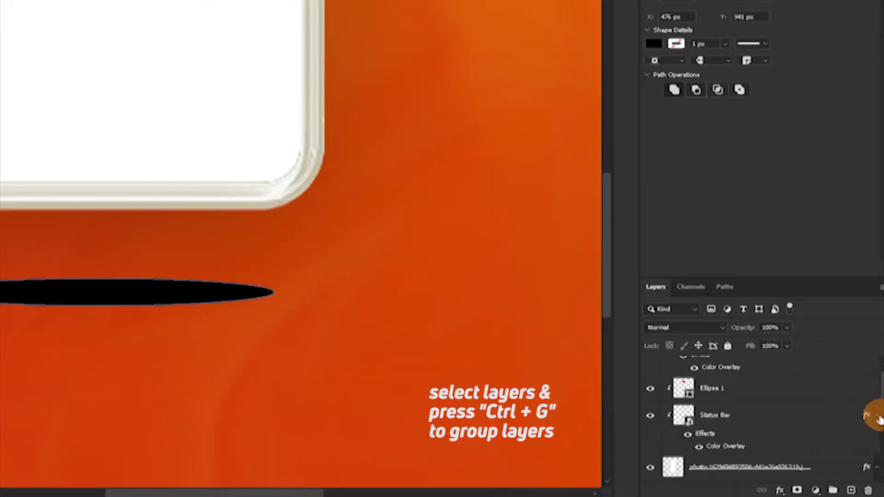
Group the background layers from the barbecued chicken down to the orange Layer 1, and add the sparks layer to the group.
scroll(602, 401, "down", 1)
scroll(715, 431, "down", 5)
left_click(727, 383)
scroll(724, 415, "down", 2)
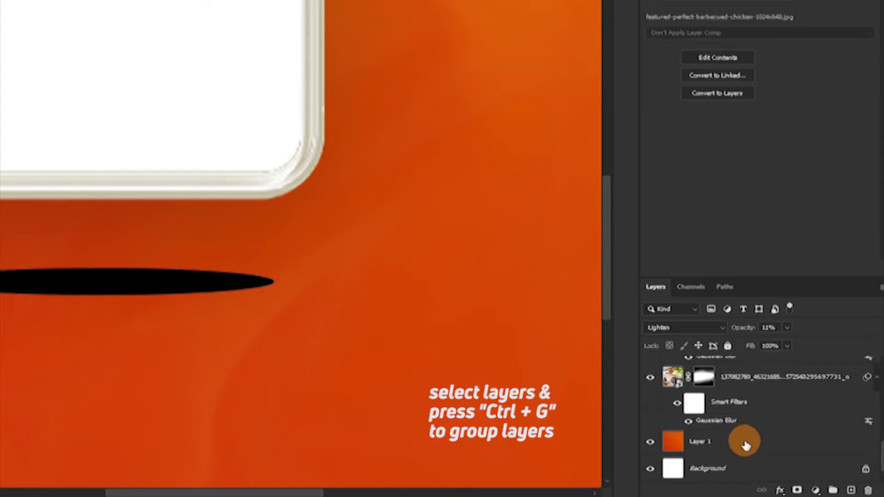
left_click(746, 445, "shift")
key("ctrl+g")
scroll(691, 415, "up", 3)
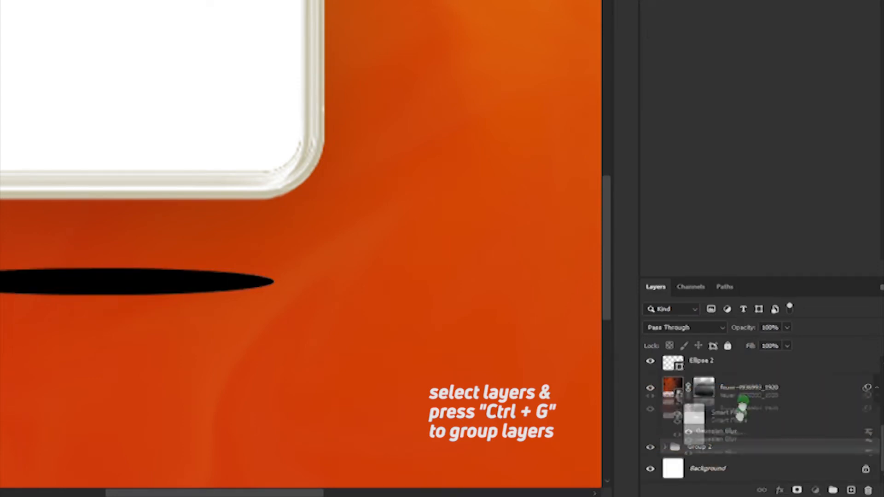
Rename the new layer group as BACKGROUND and give it a red colour label.
type("BACK")
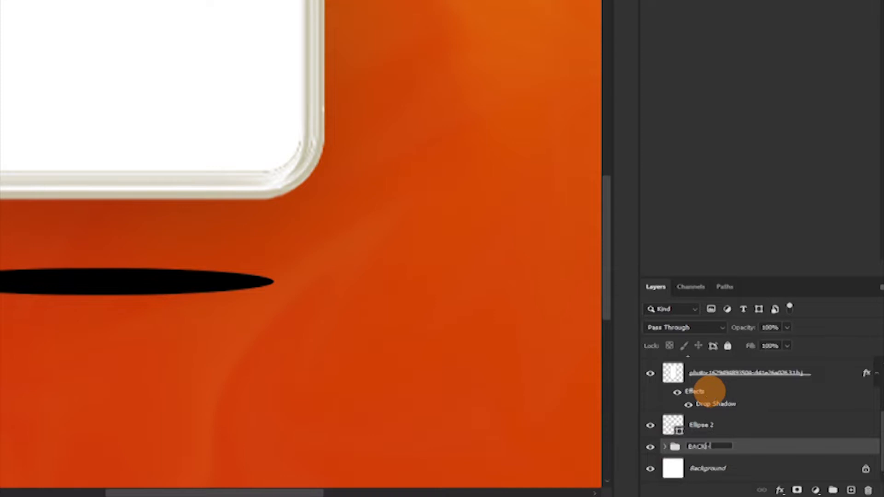
type("GROUND")
key("Return")
right_click(650, 447)
left_click(669, 386)
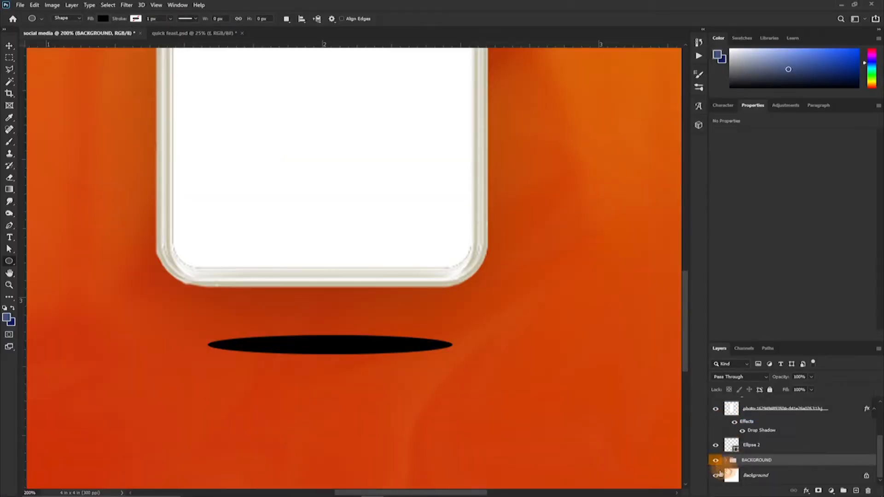
right_click(716, 460)
left_click(782, 461)
Flatten the black ellipse beneath the phone to about 81% of its height, keeping its width.
left_click(772, 448)
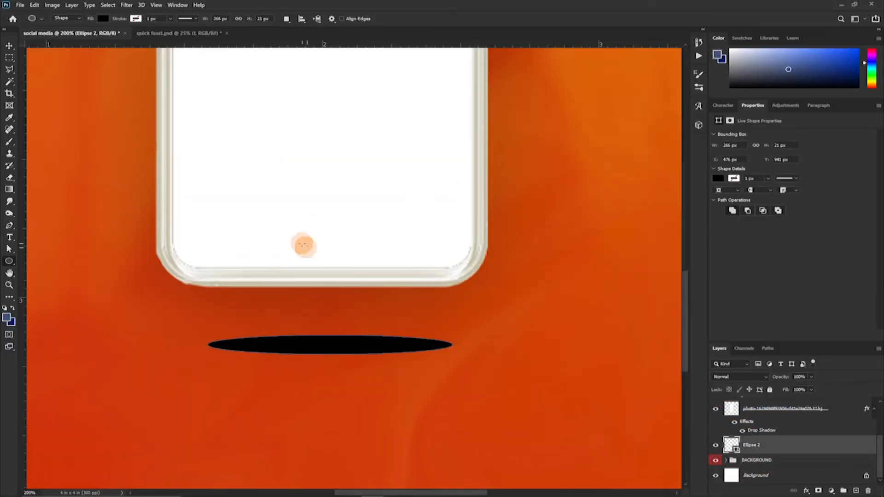
key("ctrl+t")
left_click_drag(331, 336, 330, 339)
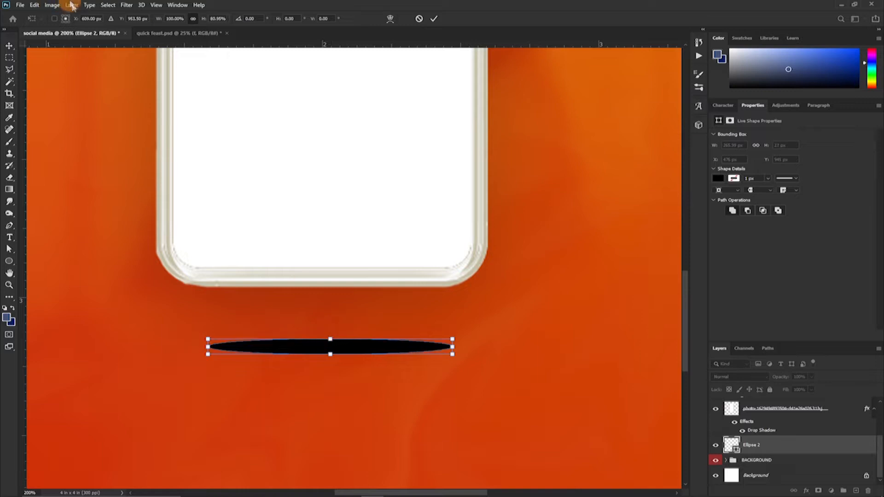
left_click(108, 5)
left_click(434, 19)
Convert the flattened ellipse to a smart object and soften it with a Gaussian Blur stronger than 5.4 pixels.
left_click(126, 5)
mouse_move(147, 108)
left_click(269, 144)
left_click(436, 186)
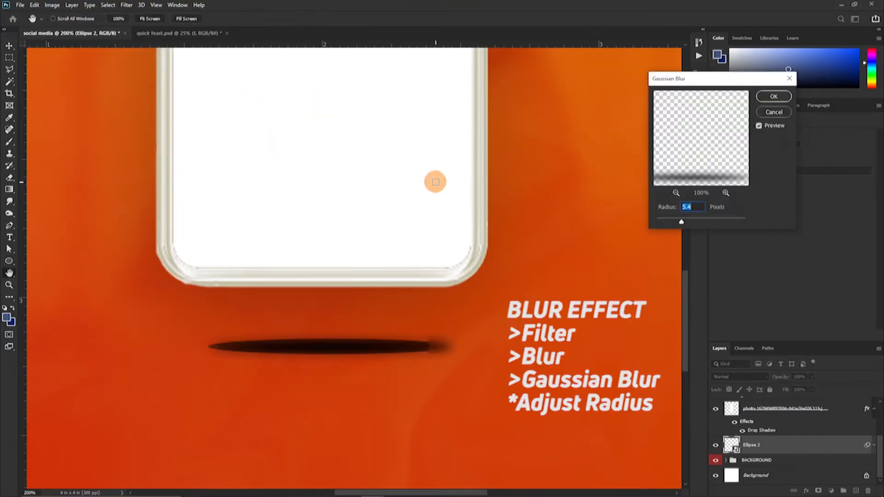
mouse_move(681, 223)
left_mouse_down()
mouse_move(698, 220)
mouse_move(690, 225)
left_mouse_up()
left_click(774, 96)
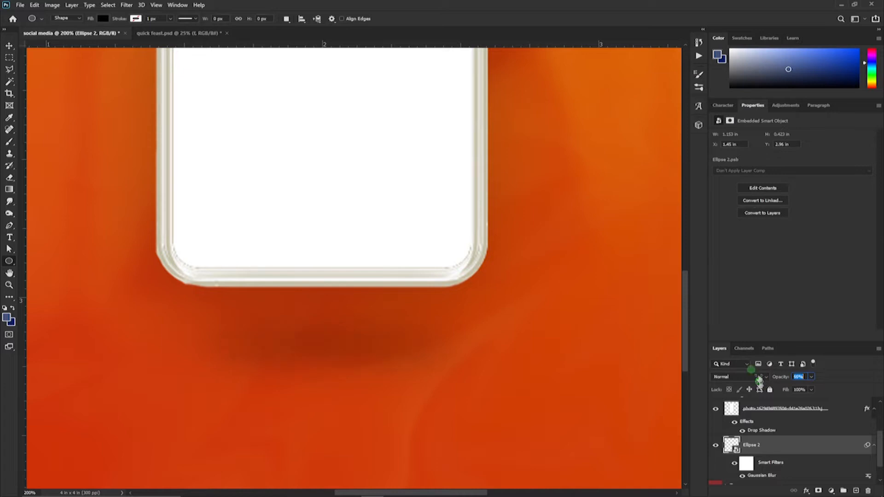
Lower the blurred ellipse's opacity to 54% and reshape it to about 0.94 by 0.03 in, slightly closer to the phone.
key("ctrl+t")
left_click(449, 193)
left_click_drag(329, 358, 330, 341)
left_click_drag(208, 335, 197, 334)
left_click_drag(326, 340, 326, 339)
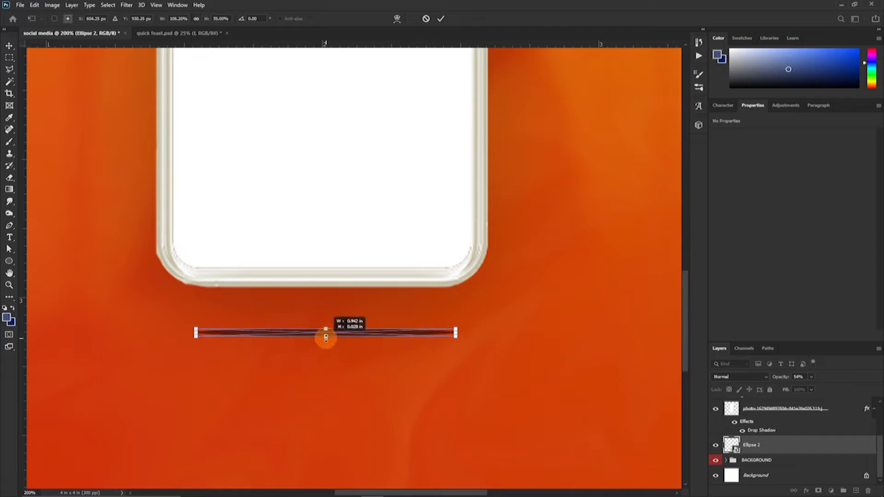
left_click(440, 20)
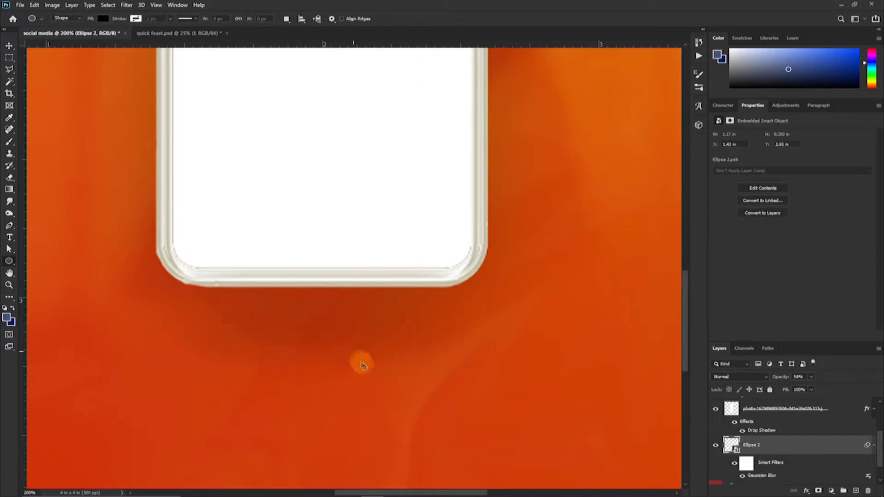
Place the burger image PngItem_1754832 from the USB drive over the phone and move its layer above the red circle's layer.
key("v")
key("ctrl+minus")
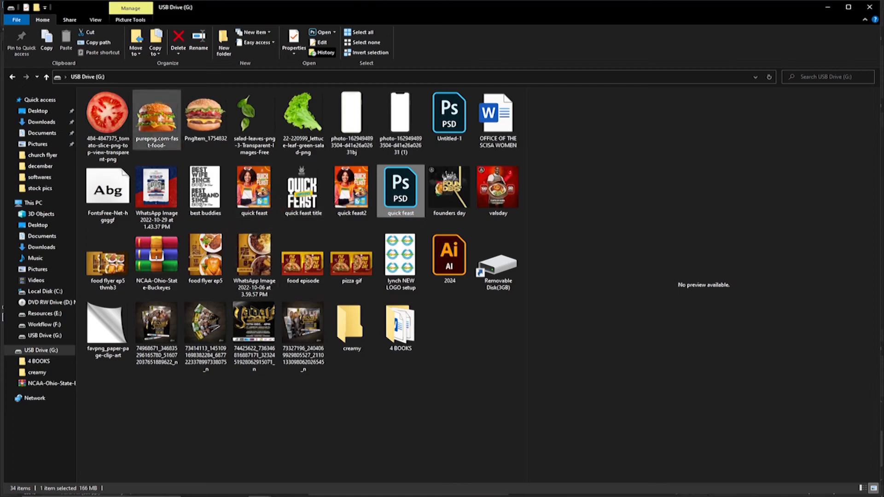
left_click_drag(205, 116, 339, 265)
left_click_drag(594, 254, 487, 215)
key("Return")
left_click_drag(770, 445, 762, 424)
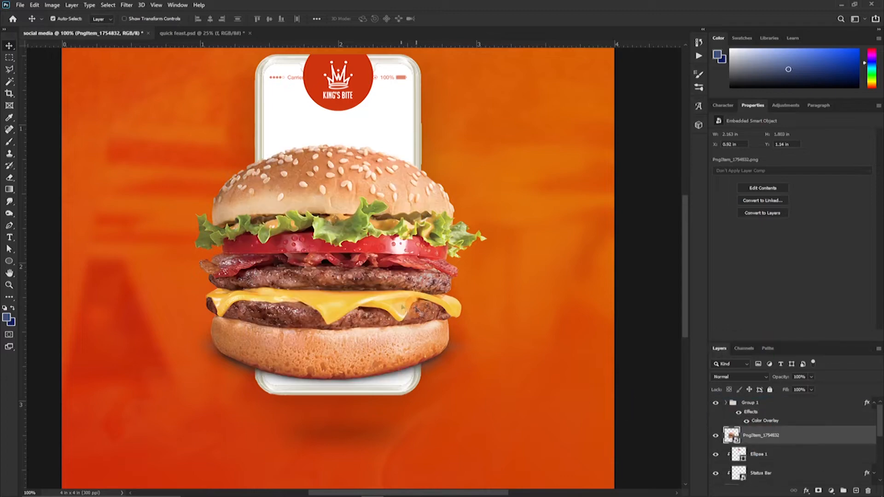
Scale the burger down to about 1.74 by 1.45 in and position it at about X 1.16 in, Y 0.97 in.
left_click_drag(374, 237, 375, 237)
key("ctrl+t")
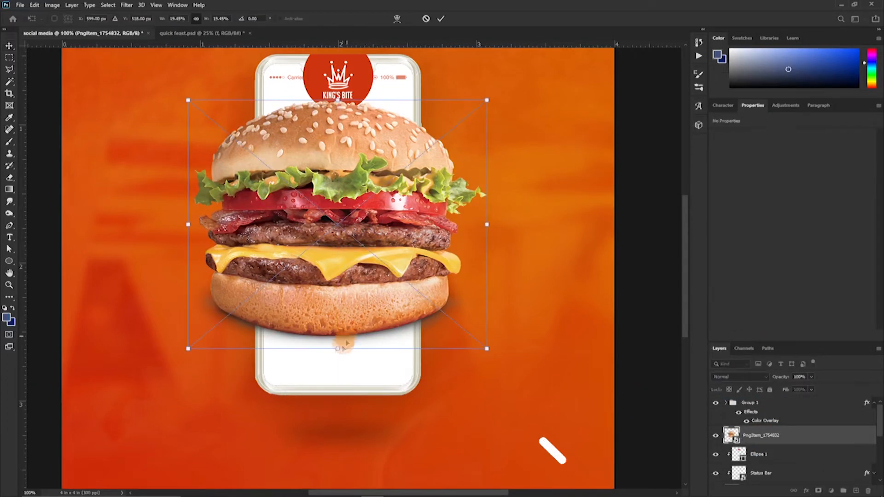
left_click_drag(338, 349, 339, 300)
mouse_move(337, 220)
left_mouse_down()
mouse_move(337, 237)
mouse_move(338, 226)
left_mouse_up()
key("Return")
Add a Hard Light drop shadow to the burger layer with 15% opacity, 10 px distance and 29 px size.
scroll(708, 469, "down", 1)
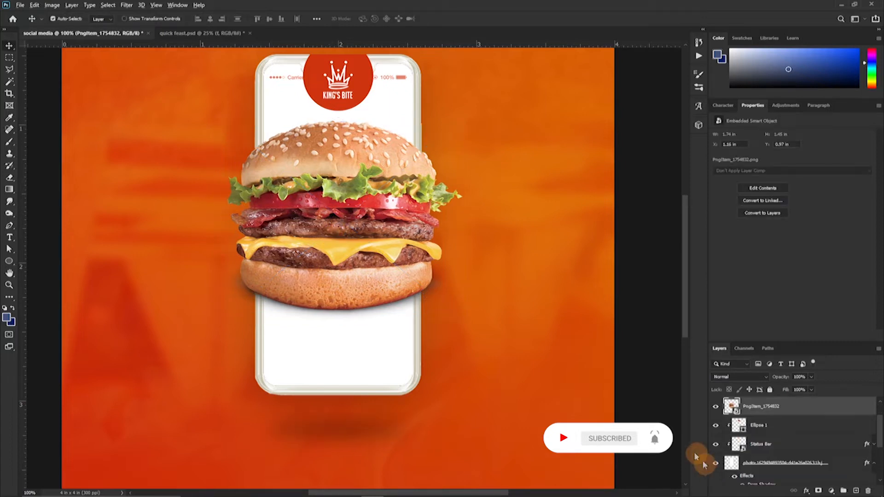
left_click(527, 307)
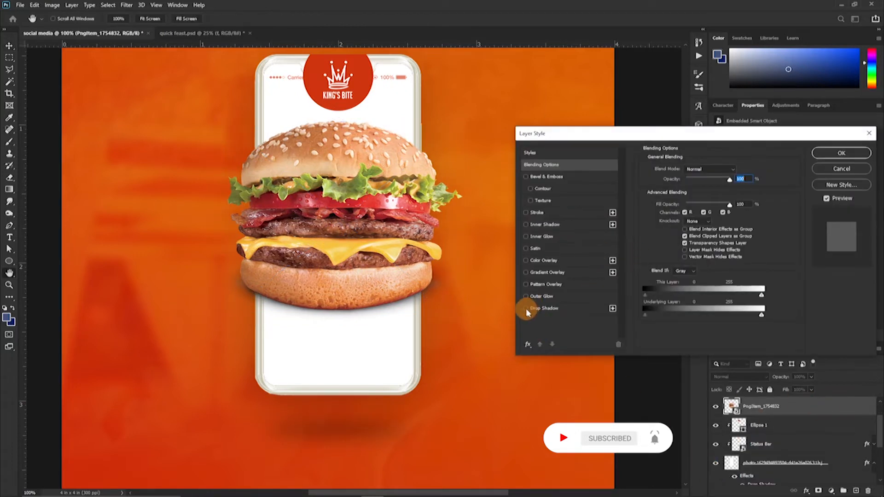
left_click(544, 309)
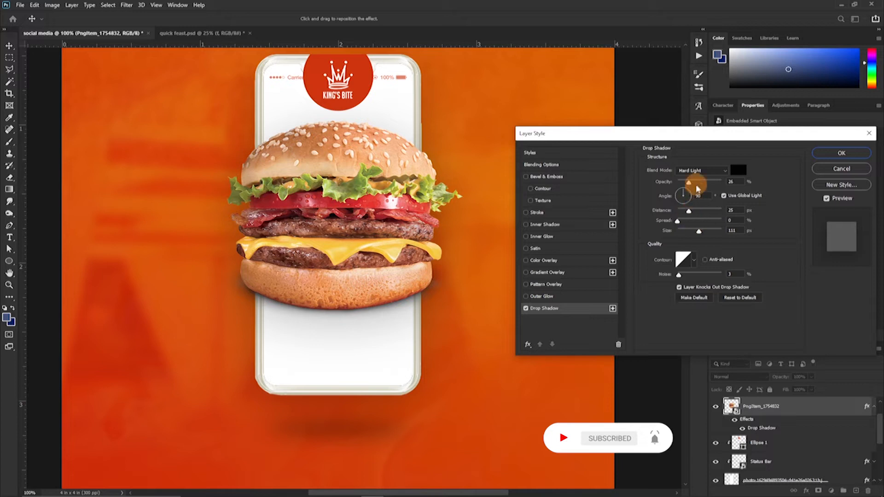
mouse_move(691, 213)
left_mouse_down()
mouse_move(702, 213)
mouse_move(692, 213)
left_mouse_up()
left_click_drag(689, 183, 684, 184)
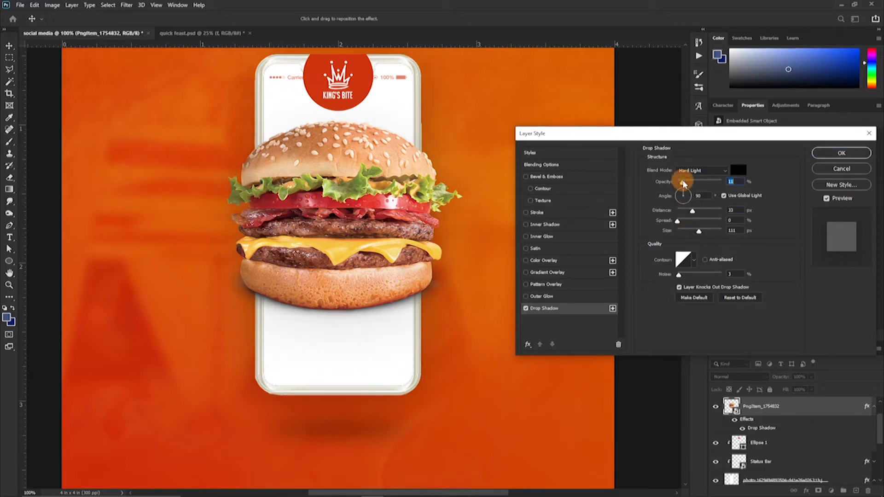
left_click_drag(683, 183, 685, 183)
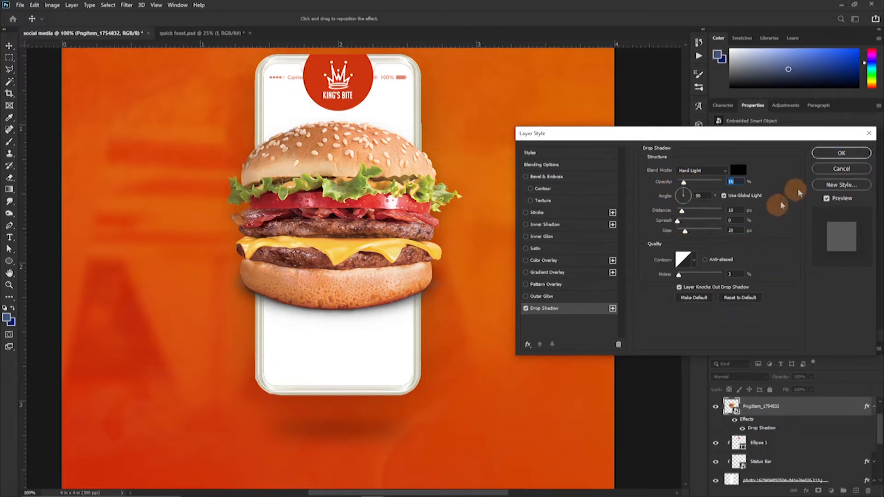
left_click(842, 153)
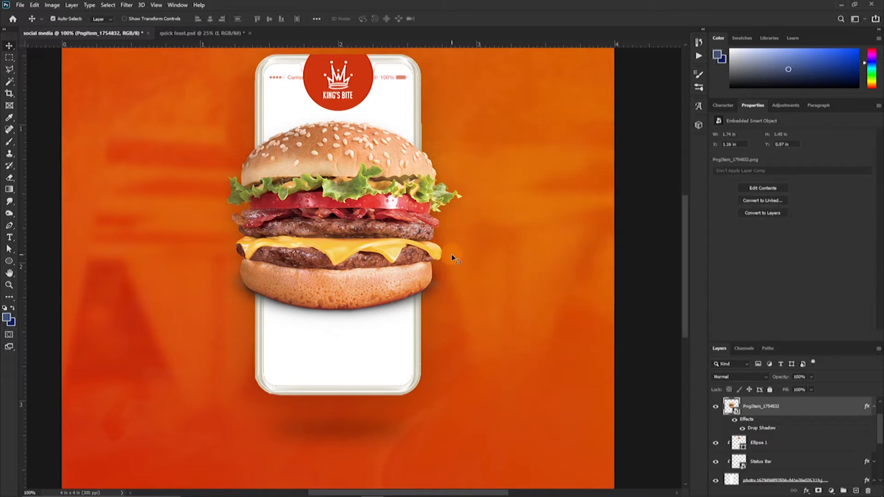
Fit the delivery scooter icon on the phone screen beneath the burger, about 0.24 by 0.15 in, with its layer below the burger's.
scroll(463, 255, "up", 3)
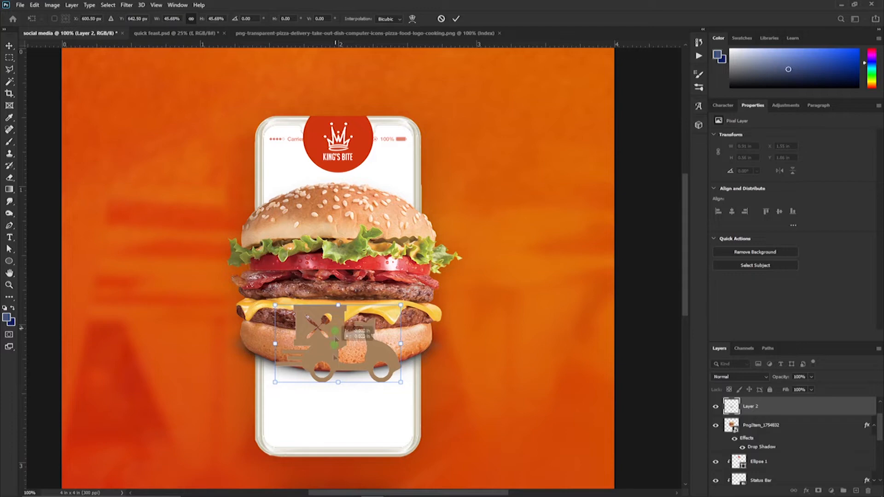
left_click_drag(325, 316, 366, 160)
key("ctrl+plus")
left_click(456, 19)
left_click_drag(810, 407, 815, 454)
Give the scooter icon a color overlay of orange-red #e7420b sampled from the background.
double_click(805, 448)
left_click(543, 261)
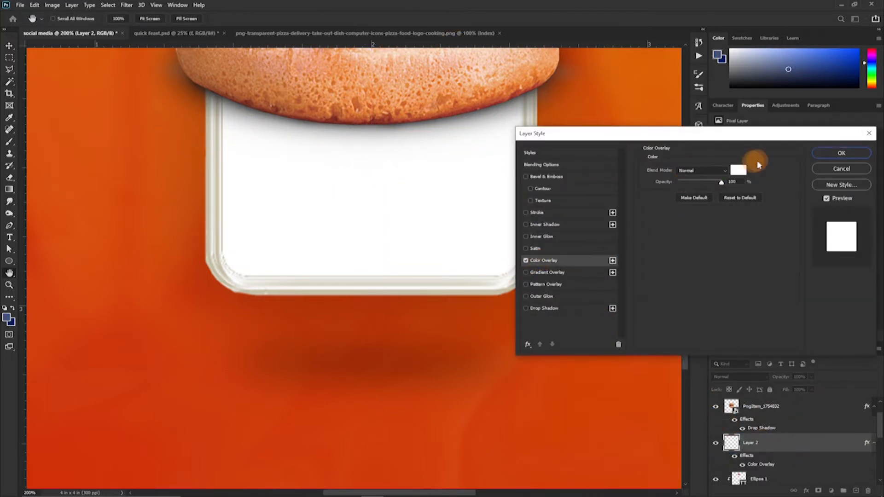
left_click(738, 170)
left_click(500, 368)
left_click(659, 153)
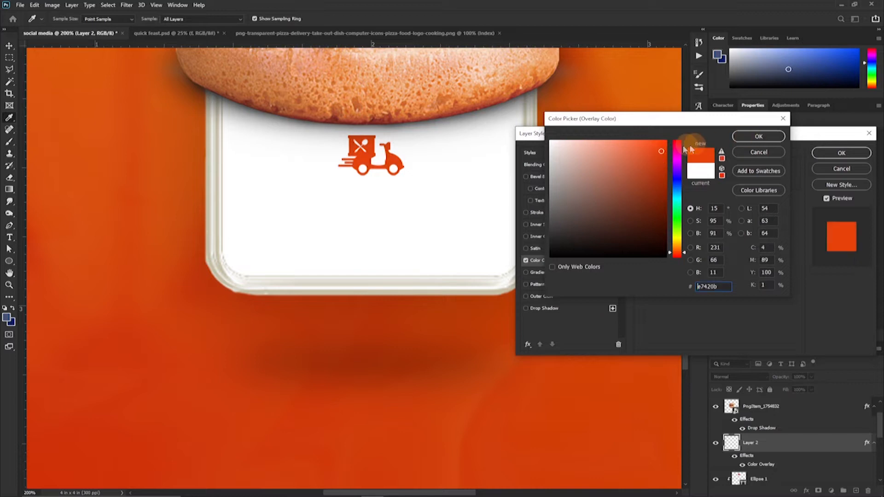
left_click(739, 138)
key("space")
key("Return")
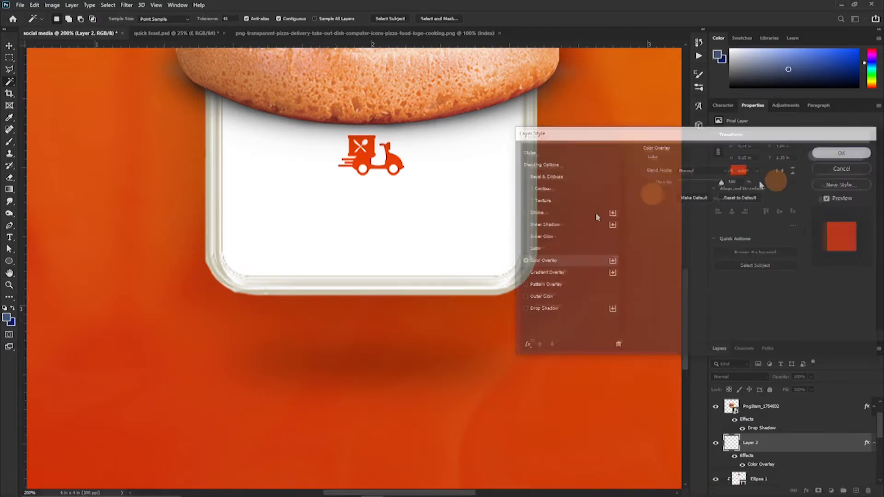
Add the text "YOUR ORDER IS ON THE WAY" on two lines below the scooter icon, breaking the line before "ON".
type("YOUR ORDER HAS BEEN T")
key("BackSpace")
key("BackSpace")
key("BackSpace")
key("BackSpace")
key("BackSpace")
key("BackSpace")
key("BackSpace")
key("BackSpace")
key("BackSpace")
key("BackSpace")
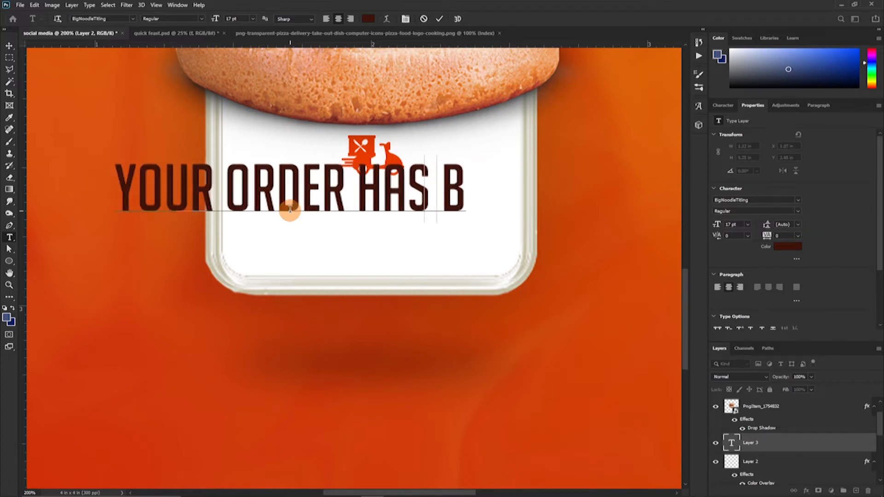
type("IS THE WAY")
left_click(350, 198)
type("ON")
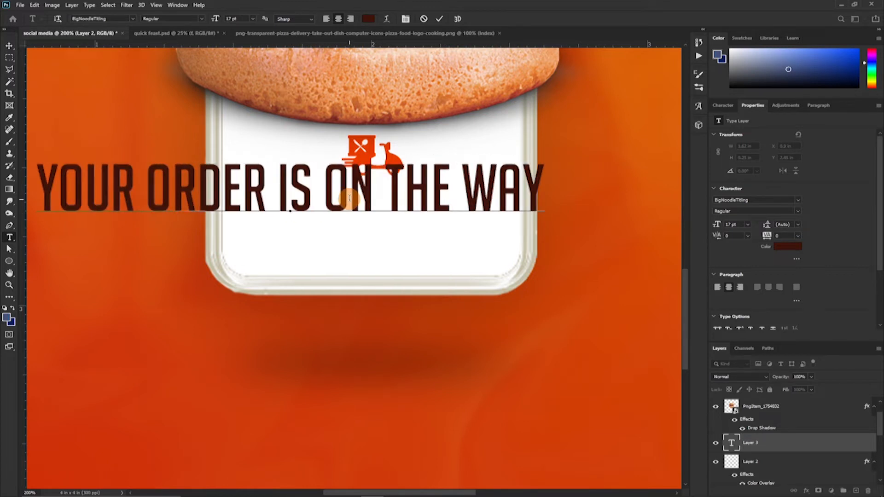
key("Return")
left_click(820, 442)
Set the order text to the Oswald font at 9.01 pt with 10 pt leading.
left_click(723, 105)
left_click(802, 134)
left_click(785, 211)
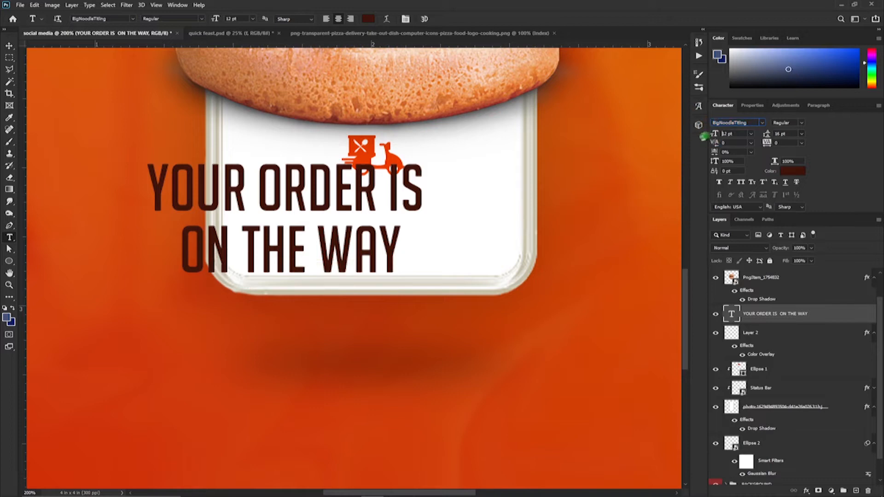
left_click_drag(712, 134, 698, 147)
left_click(762, 122)
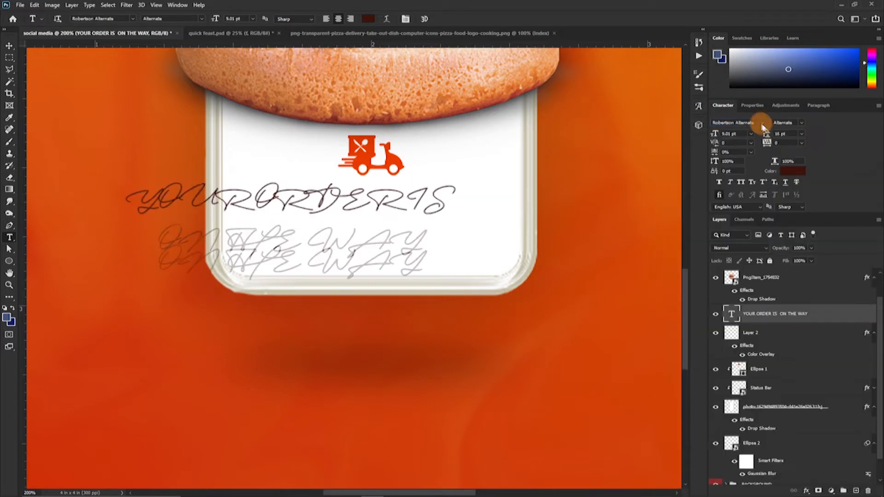
left_click(781, 339)
left_click_drag(767, 134, 753, 139)
left_click(802, 134)
left_click(786, 192)
key("Down")
Color the order text orange-red #ea3b00 and switch it to the slanted Demi-Bold style.
left_click(793, 171)
left_click(440, 145)
left_click(758, 137)
left_click(801, 123)
left_click(797, 217)
Scale the order text to about 73% and center it on the phone screen below the scooter icon.
key("v")
left_click_drag(315, 201, 385, 199)
key("ctrl+t")
left_click_drag(359, 260, 359, 237)
left_click_drag(379, 190, 391, 195)
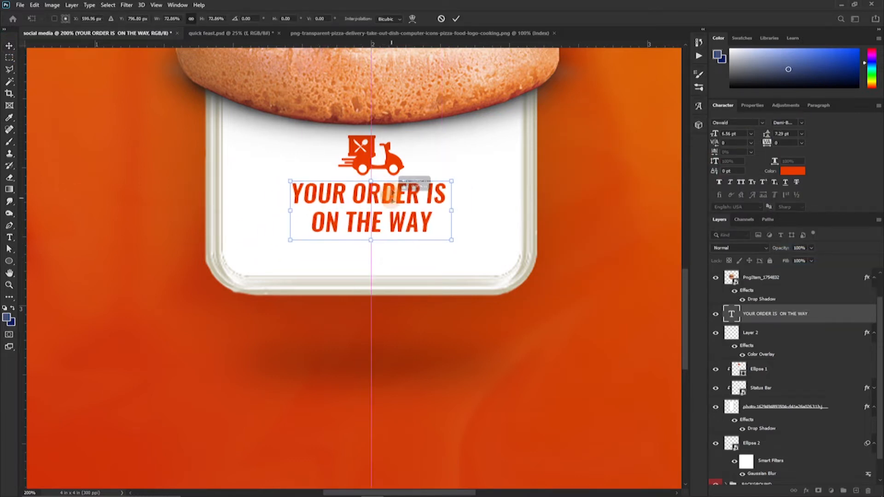
left_click(455, 18)
Underline the order text with a centered thin rounded rectangle about 87 by 2 px, filled with #e93b00.
left_click(9, 261)
left_click(51, 271)
mouse_move(306, 238)
left_mouse_down()
mouse_move(438, 240)
mouse_move(431, 239)
left_mouse_up()
double_click(732, 443)
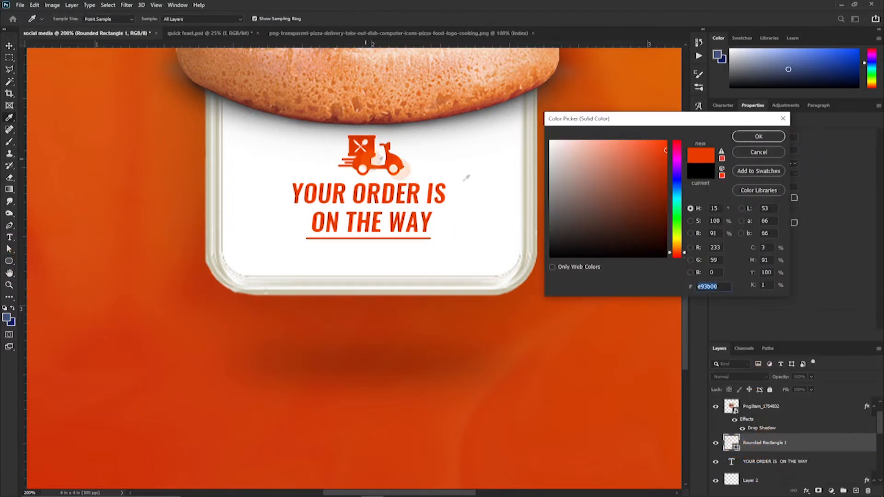
left_click(750, 140)
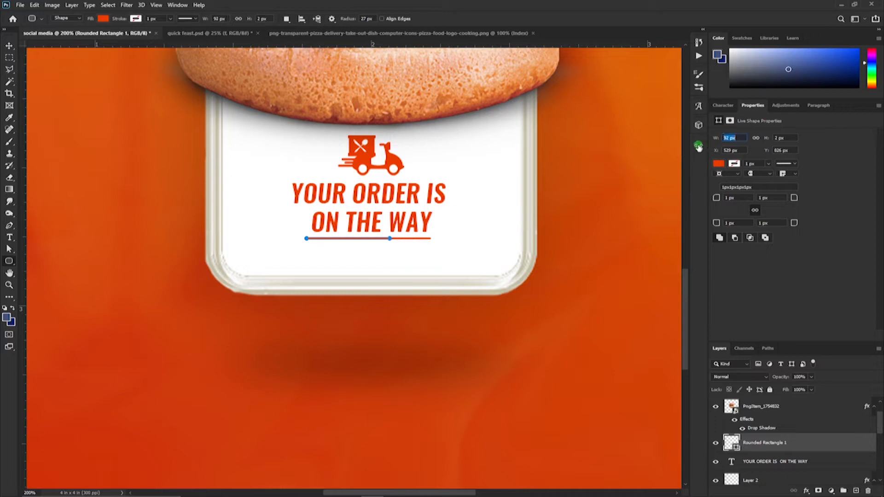
left_click(9, 46)
left_click_drag(318, 238, 375, 222)
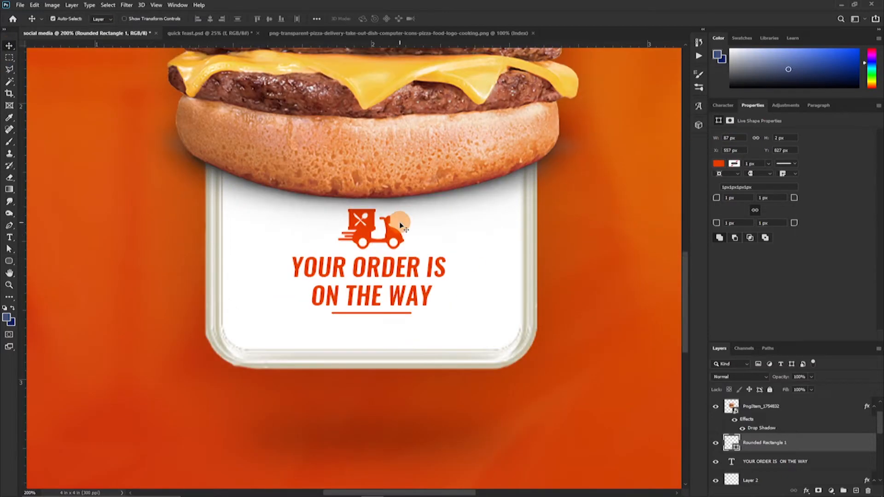
Add the text "mobile" on the background beside the burger and set its color to white.
key("ctrl+minus")
key("ctrl+minus")
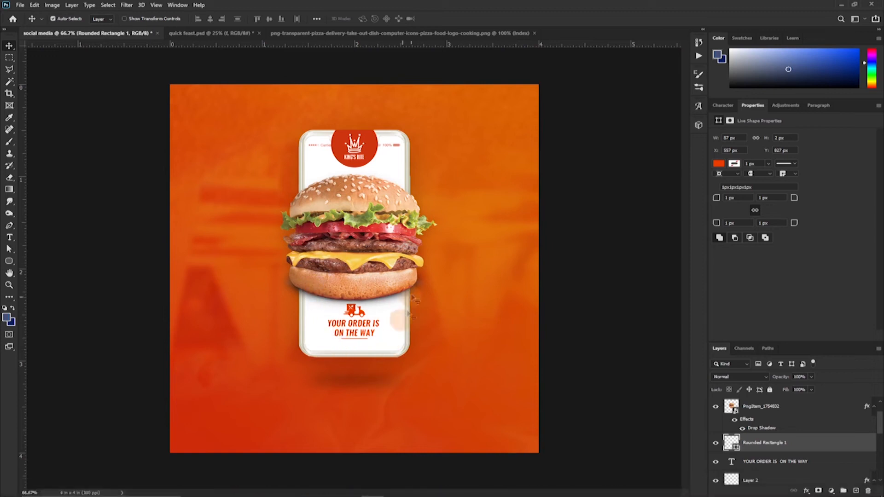
key("t")
left_click(445, 183)
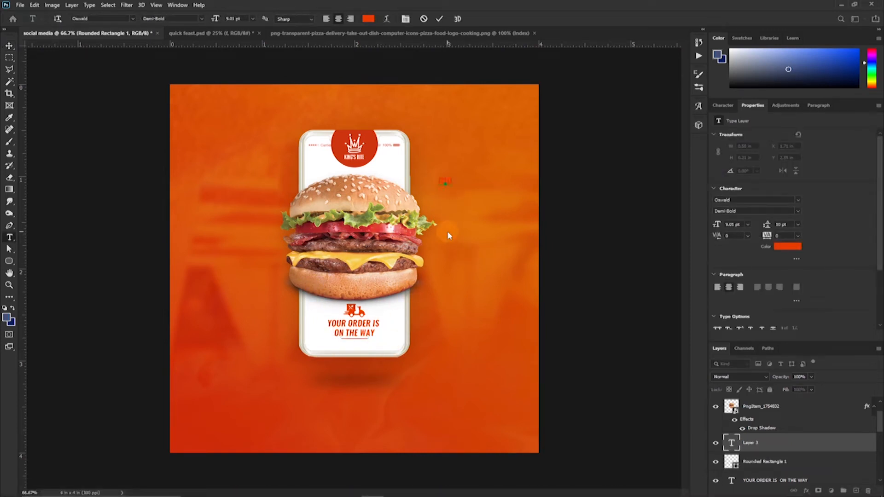
left_click(440, 18)
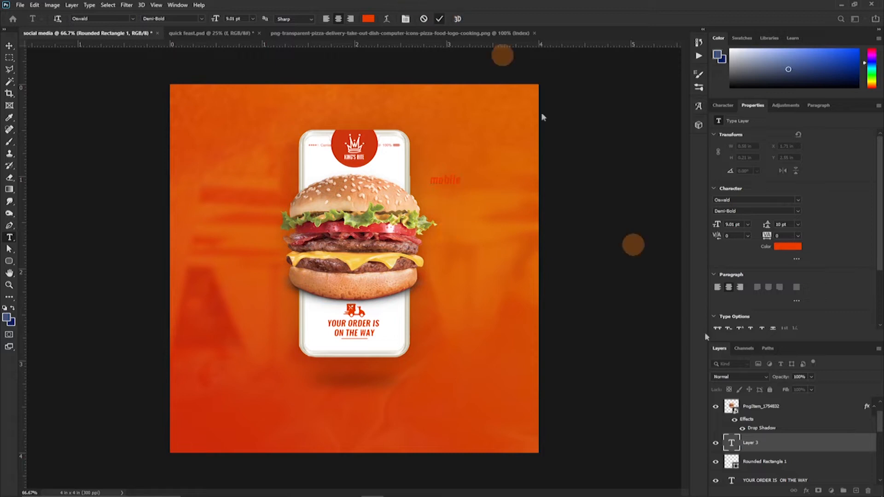
left_click(723, 105)
left_click(790, 171)
left_click(550, 139)
left_click(758, 136)
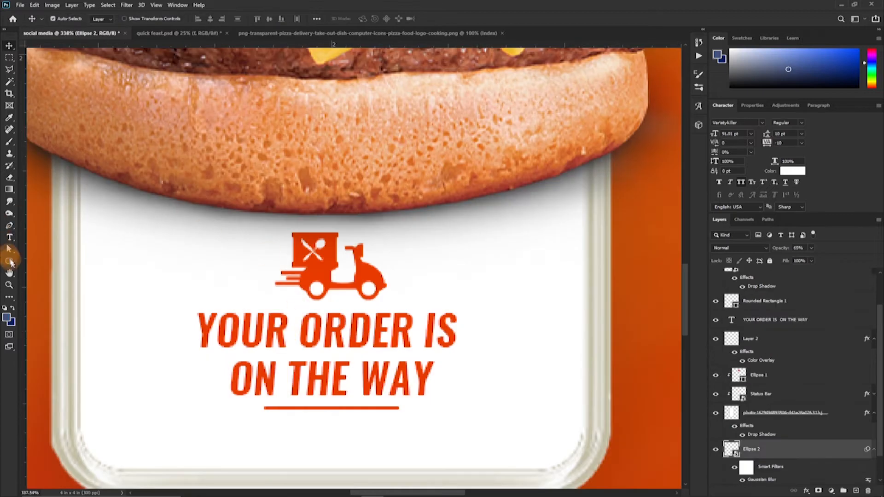
Draw a circle about 63 by 63 px around the scooter icon and fill it with the icon's orange-red.
right_click(9, 261)
left_click(46, 275)
left_click_drag(286, 224, 385, 321)
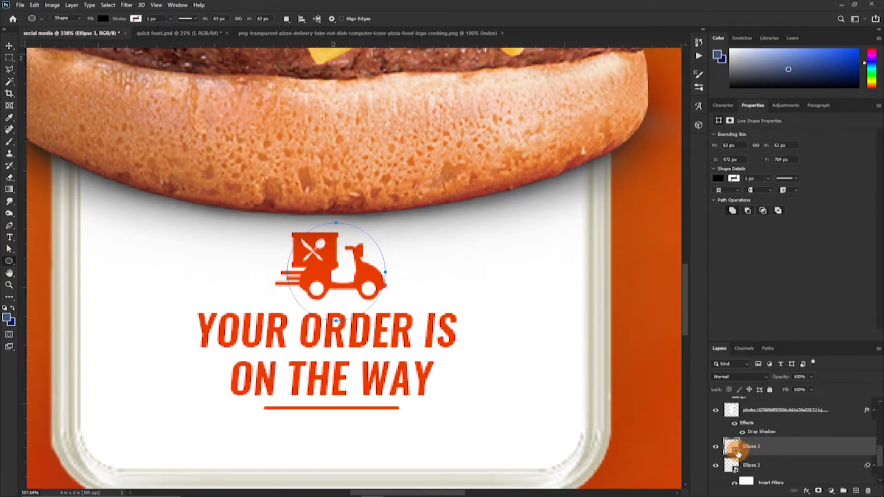
double_click(736, 452)
left_click(362, 282)
left_click(761, 137)
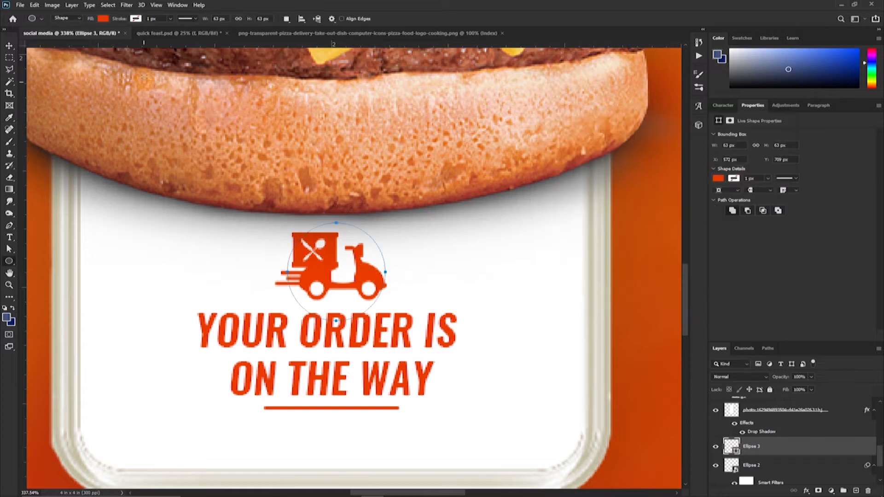
Move the circle's layer directly above the phone image layer and shift the circle down to about Y 712 px.
left_click_drag(778, 449, 767, 423)
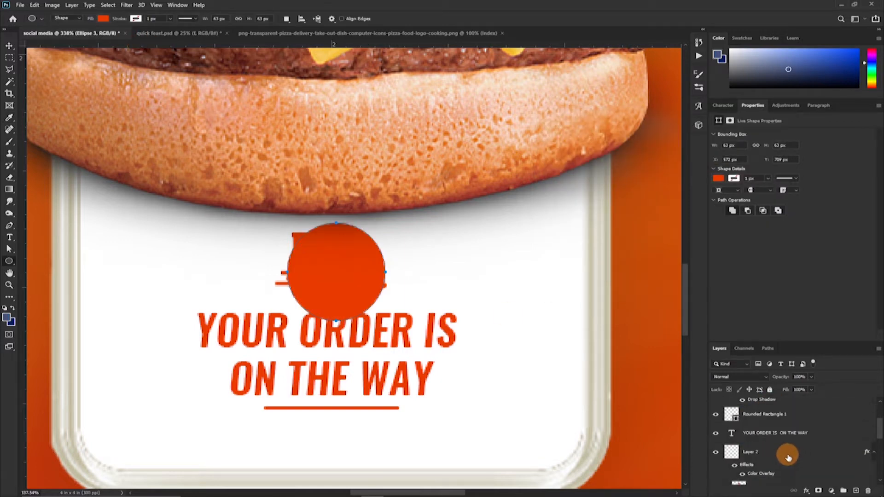
scroll(784, 461, "up", 5)
scroll(762, 476, "down", 3)
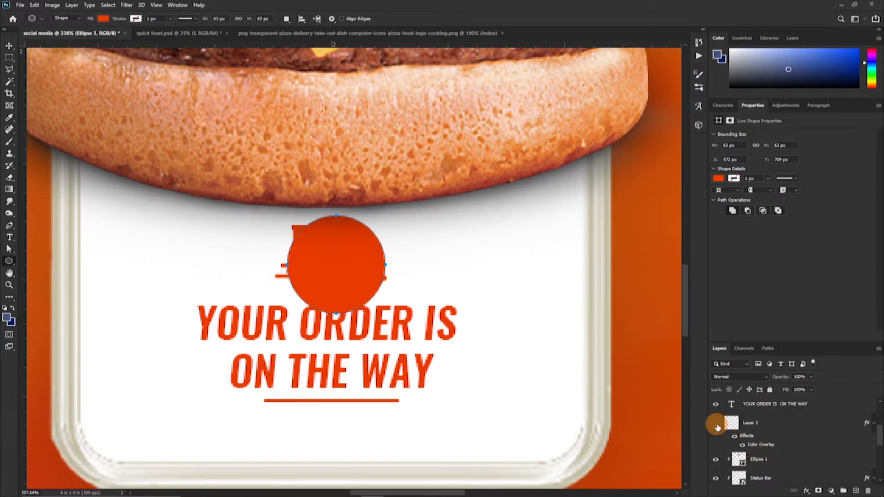
scroll(749, 438, "down", 3)
key("v")
left_click_drag(368, 297, 367, 297)
left_click(753, 439)
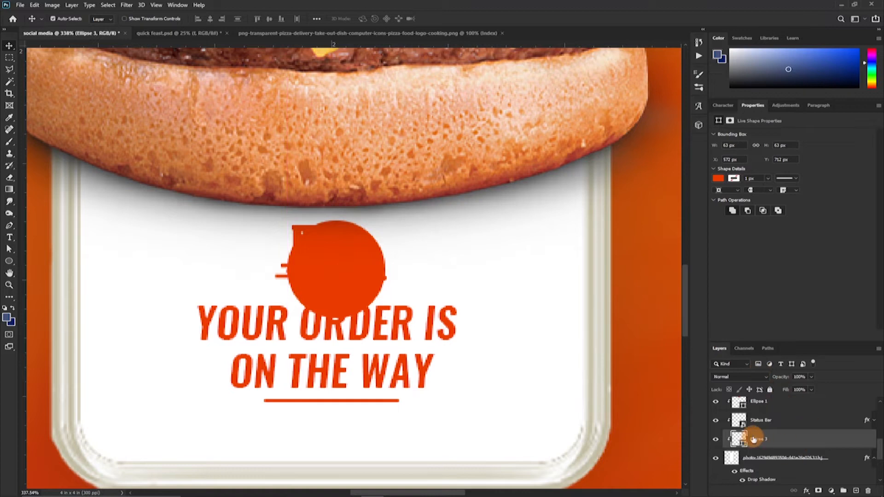
Change the scooter icon's color overlay to white.
scroll(753, 439, "down", 3)
left_click(774, 450)
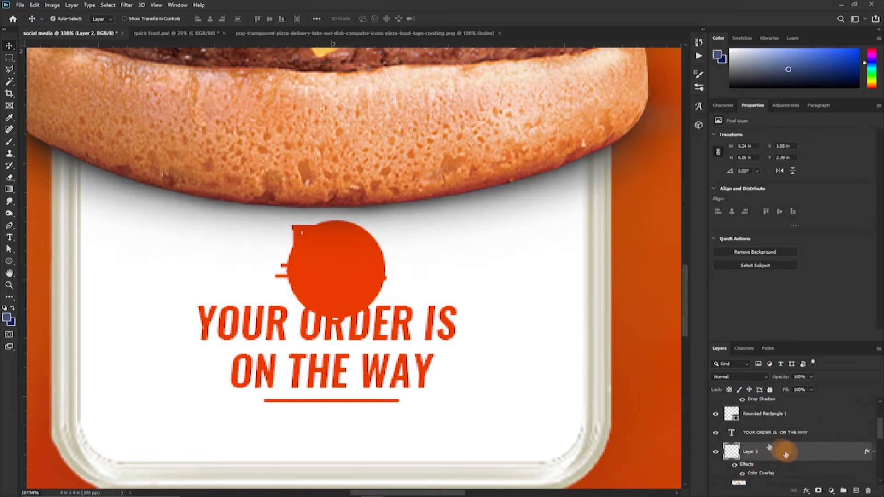
left_click(545, 262)
left_click(739, 170)
left_click(415, 290)
left_click(759, 136)
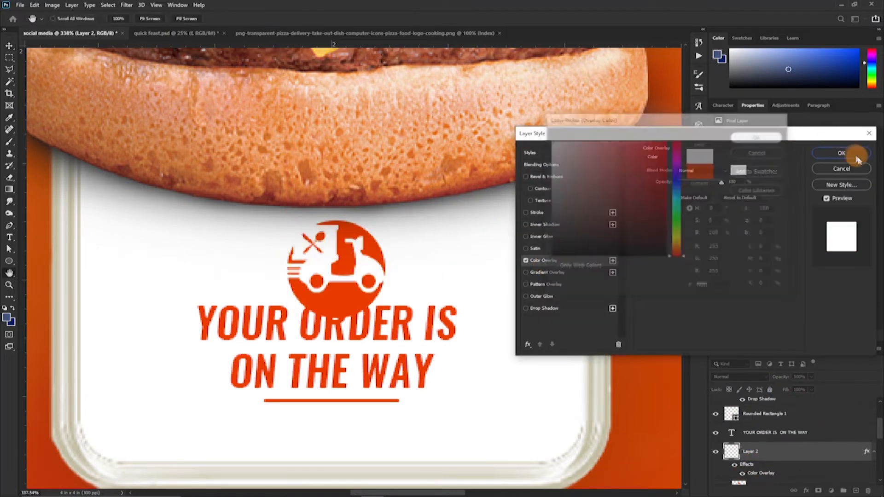
left_click(853, 156)
Scale the white scooter icon to about 77% and center it inside the orange circle.
key("ctrl+t")
left_click_drag(275, 225, 301, 242)
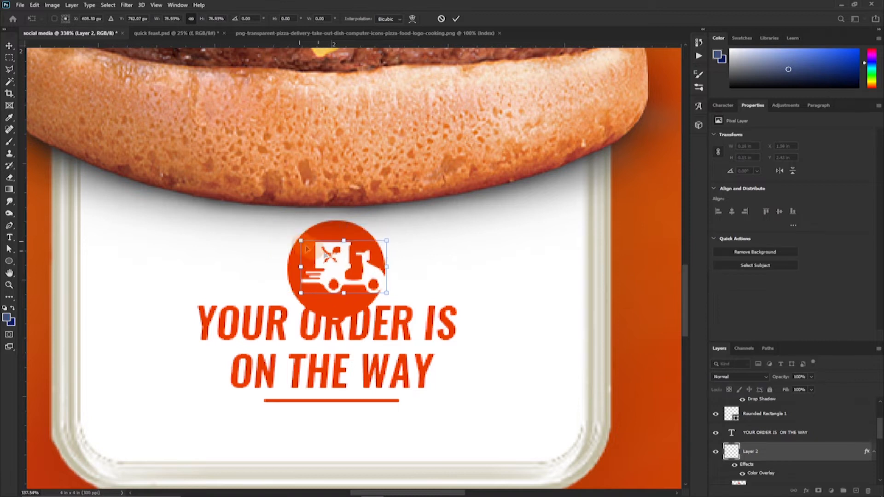
left_click_drag(345, 261, 338, 260)
left_click(455, 18)
Adjust the order text's leading and move the text and its underline down, clear of the scooter circle.
left_click(368, 330)
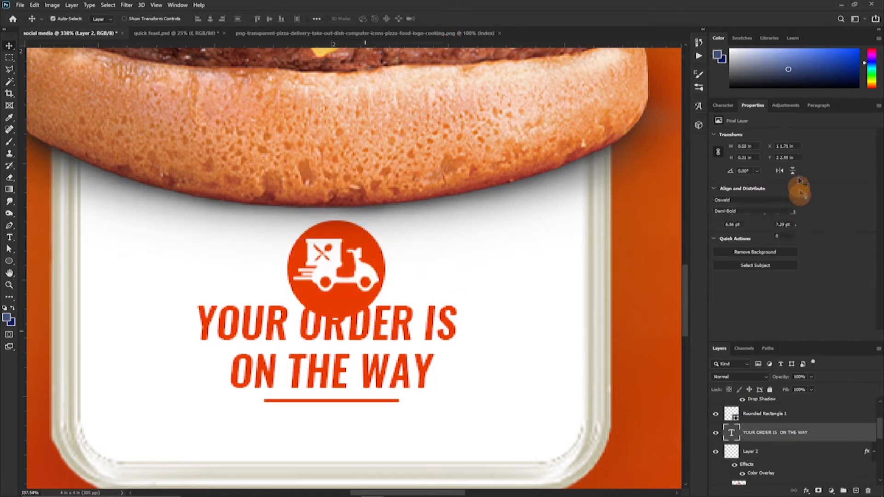
left_click(724, 105)
left_click(801, 134)
left_click(783, 148)
mouse_move(353, 337)
left_mouse_down()
mouse_move(352, 360)
mouse_move(351, 337)
left_mouse_up()
left_click_drag(347, 401, 349, 414)
mouse_move(341, 365)
left_mouse_down()
mouse_move(338, 381)
mouse_move(351, 375)
left_mouse_up()
Add the text "MOBILE" on the orange background beside the top of the burger.
left_click(502, 173)
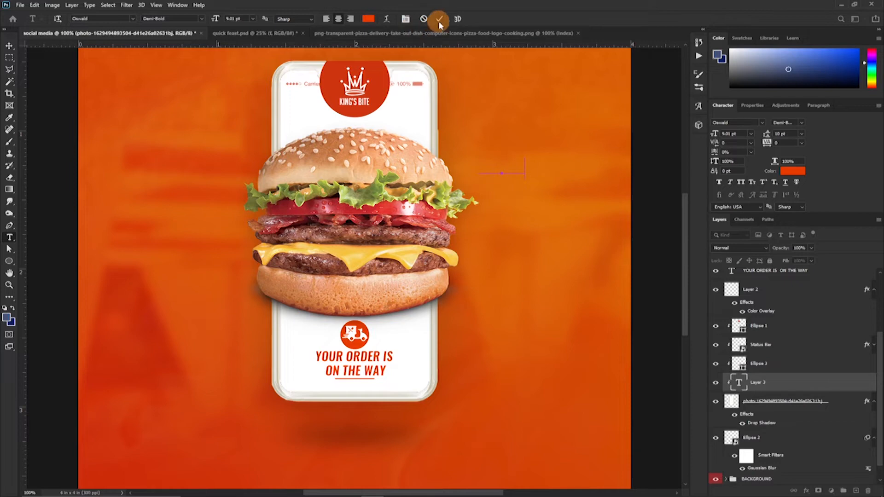
left_click(424, 19)
scroll(766, 416, "up", 4)
left_click(490, 142)
type("MOBILE")
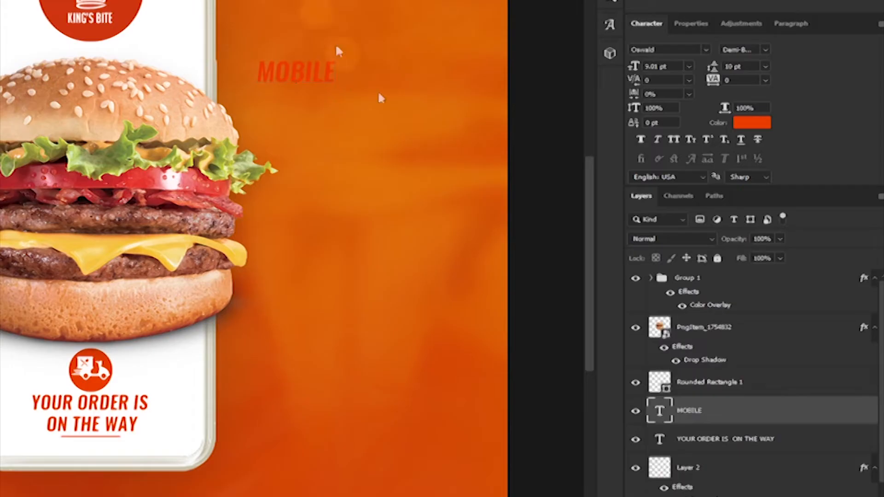
Recolor the MOBILE text to white (ffffff) and set its font to Varietykiller Regular.
left_click(737, 125)
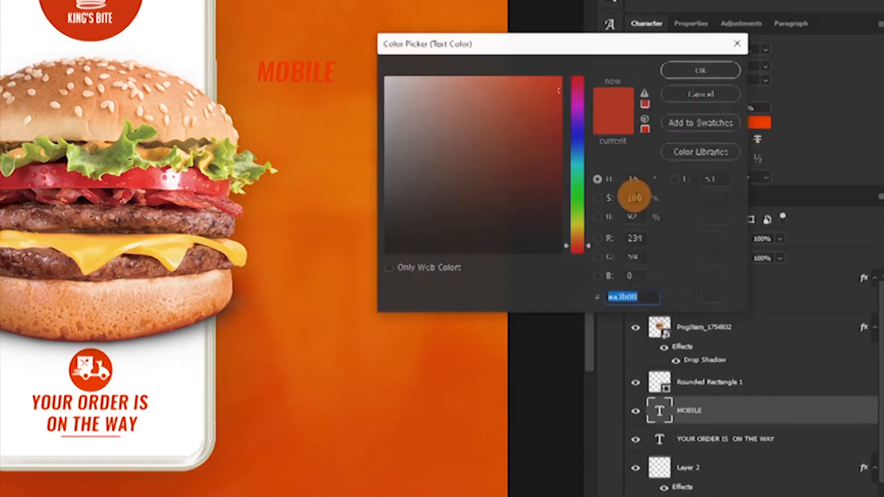
type("ffffff")
left_click(701, 69)
type("VARI")
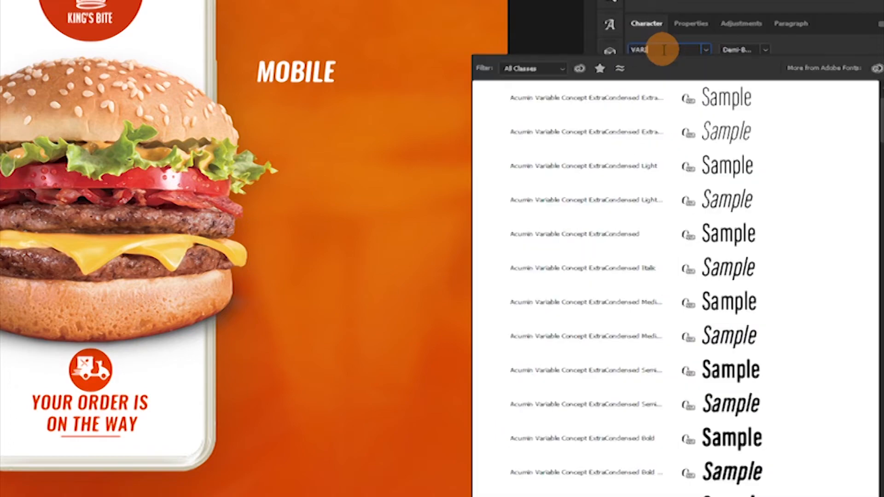
type("E")
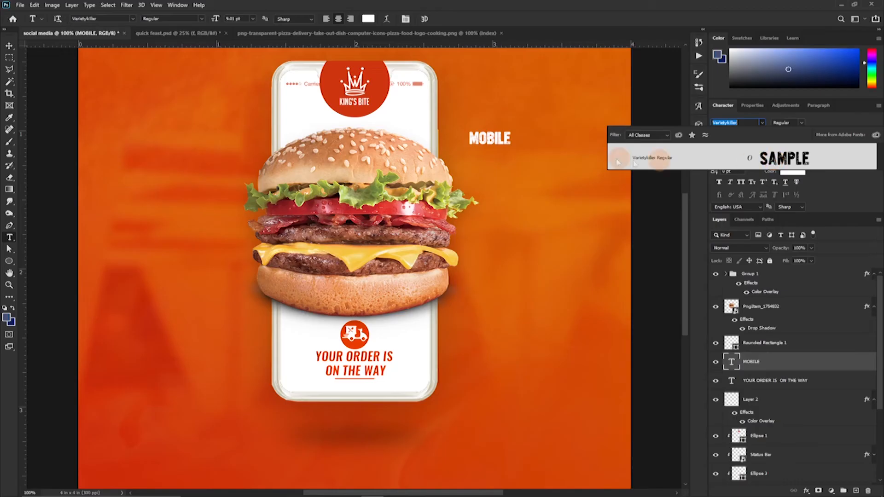
left_click(504, 108)
Rotate the MOBILE text to -90° and enlarge it to about 70.3 pt, standing vertically against the phone's left edge.
key("ctrl+t")
left_click_drag(469, 138, 320, 137)
left_click_drag(529, 155, 425, 74)
left_click_drag(403, 132, 182, 63)
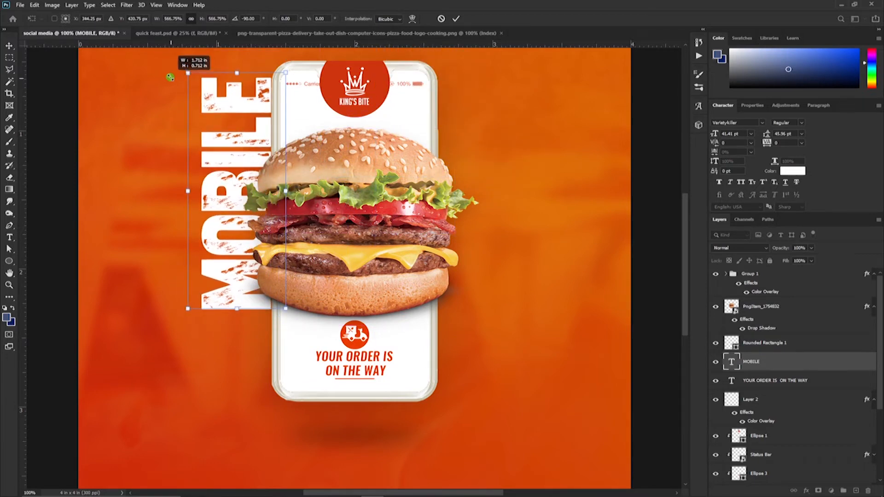
left_click_drag(182, 308, 159, 386)
left_click_drag(285, 230, 291, 231)
key("Return")
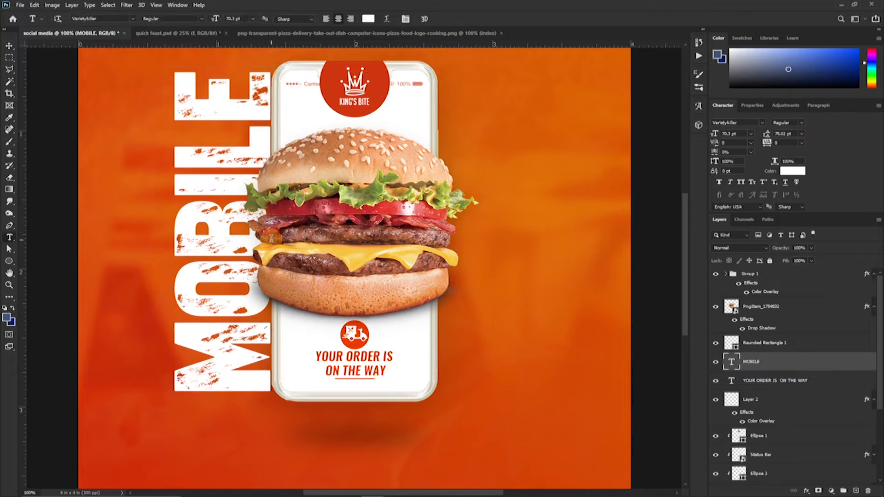
Move the MOBILE layer to the top of the stack and group all phone, burger and order layers down to Ellipse 2.
left_click(9, 46)
left_click(789, 437)
scroll(783, 415, "down", 1)
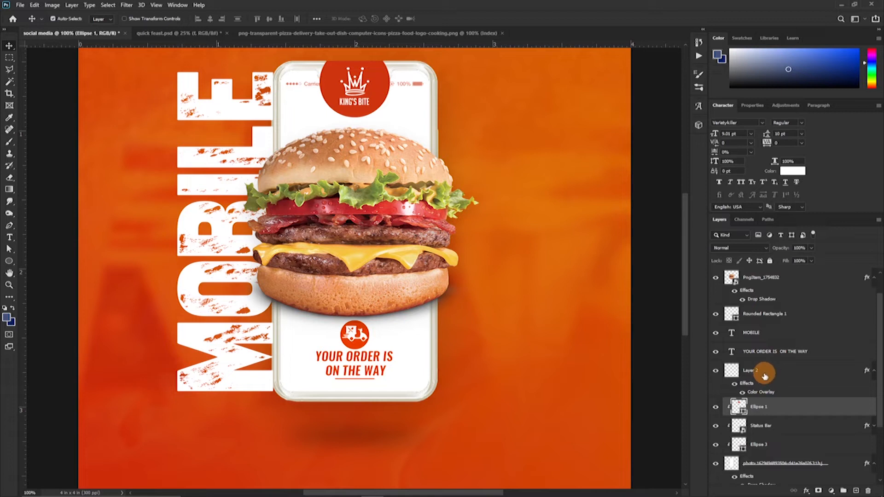
scroll(765, 358, "up", 1)
left_click_drag(755, 363, 741, 271)
left_click(748, 294)
scroll(769, 415, "down", 6)
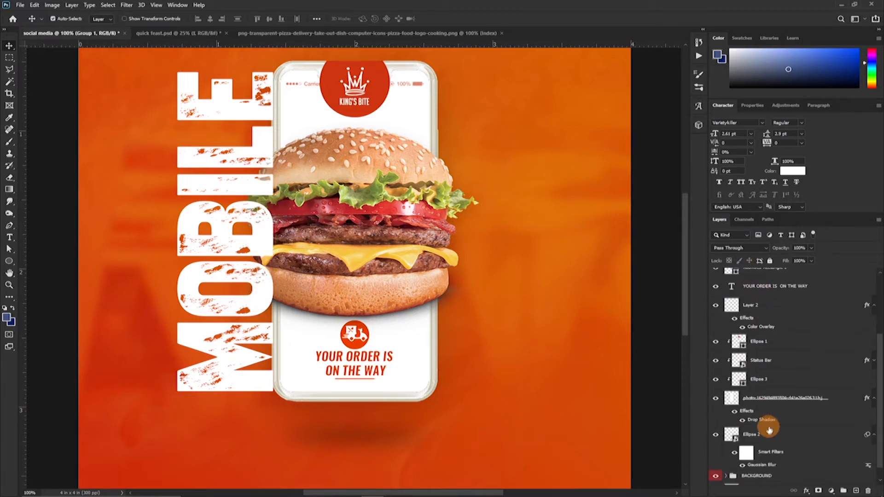
scroll(770, 450, "up", 6)
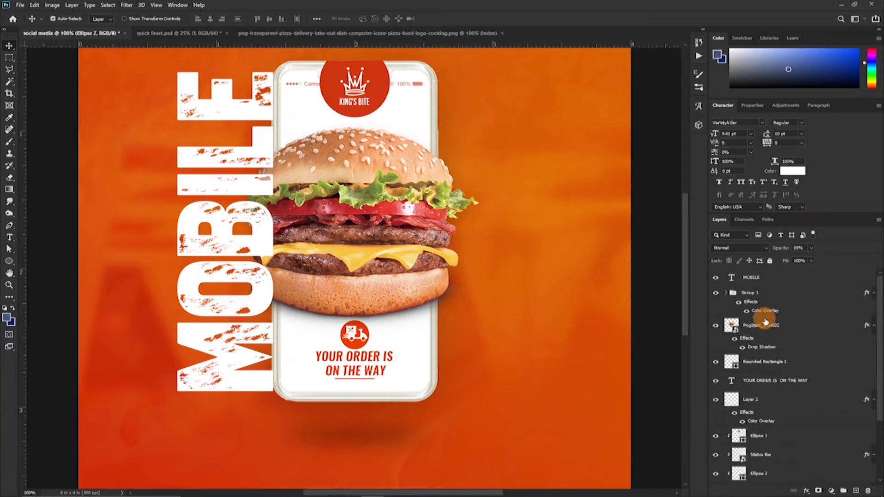
key("ctrl+g")
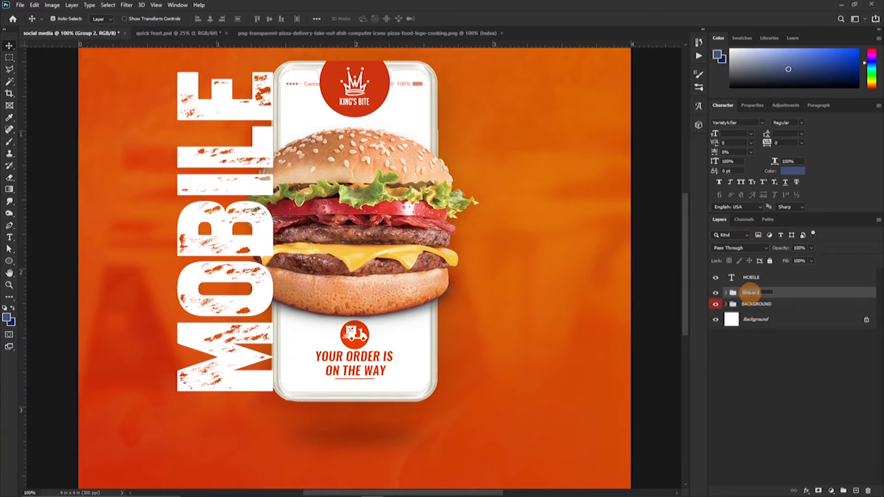
Name the new group PHONE, place the MOBILE layer beneath it and give the group a yellow color label.
left_click(716, 293)
left_click(716, 293)
left_click_drag(756, 277, 758, 299)
right_click(719, 276)
left_click(738, 325)
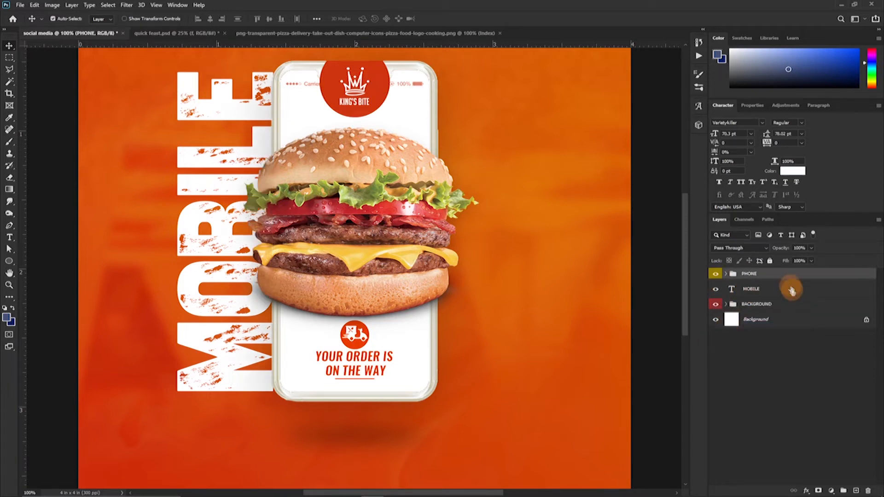
Recolor the letters MOB of the MOBILE text to a cheese yellow (ffce43).
double_click(732, 289)
left_click(793, 171)
left_click(366, 258)
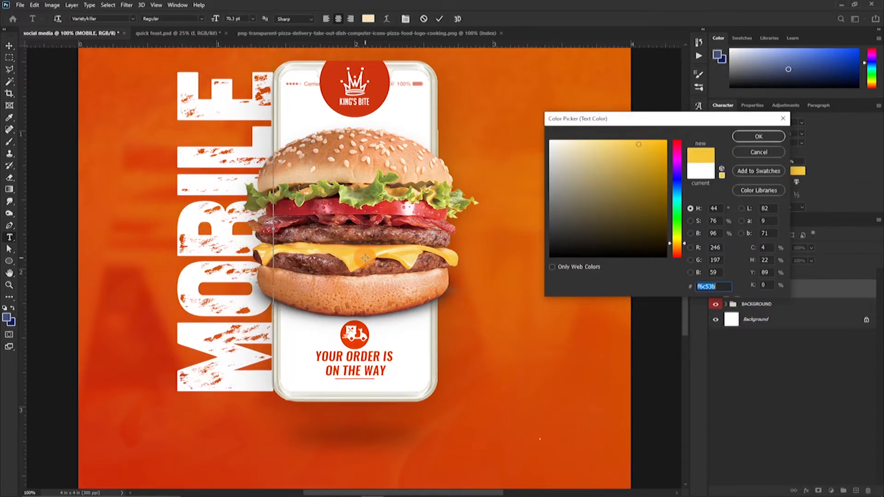
left_click_drag(639, 144, 636, 140)
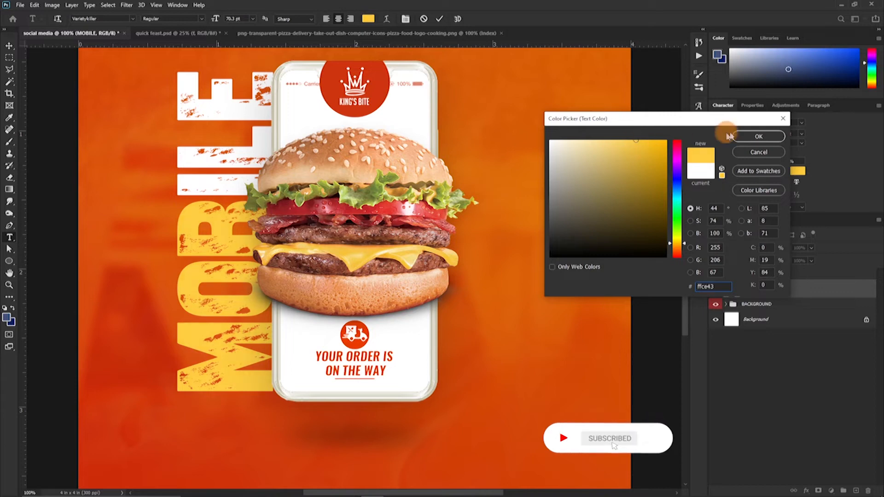
left_click(741, 136)
left_click(439, 20)
key("v")
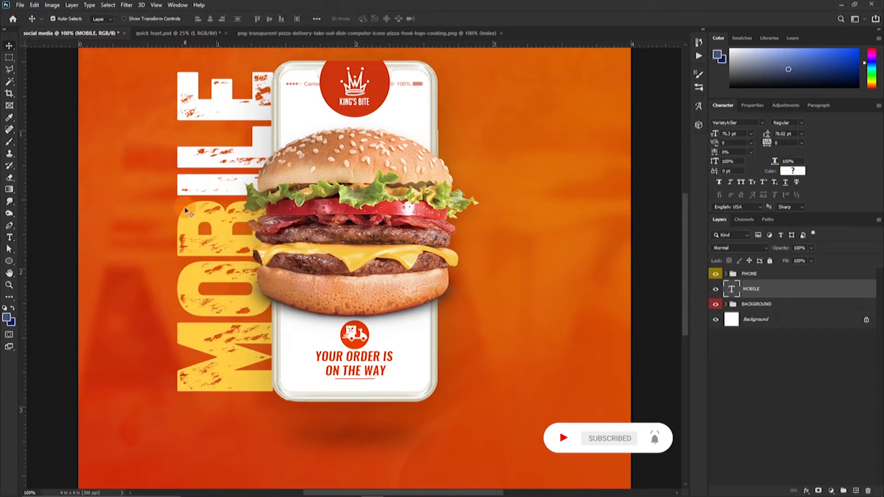
Duplicate the MOBILE text to the right side of the phone and change the copy's wording to EATRY.
left_click_drag(186, 184, 447, 184)
key("t")
left_click(515, 301)
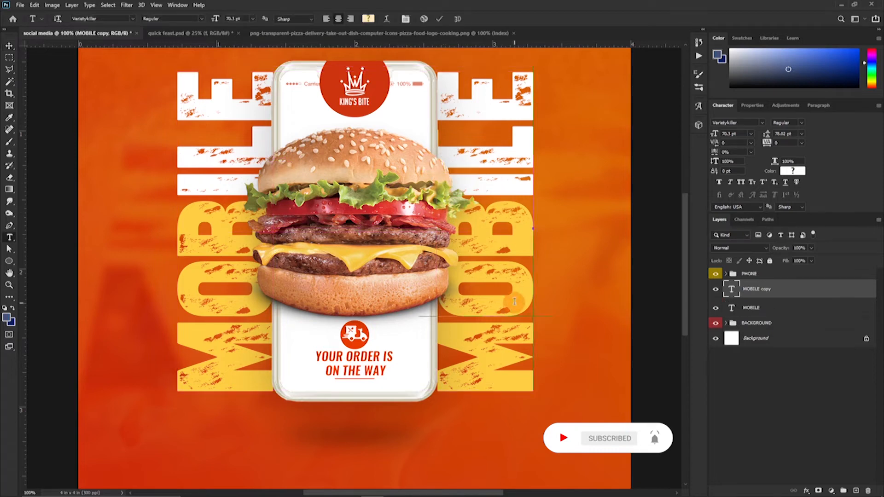
key("ctrl+a")
type("EATR")
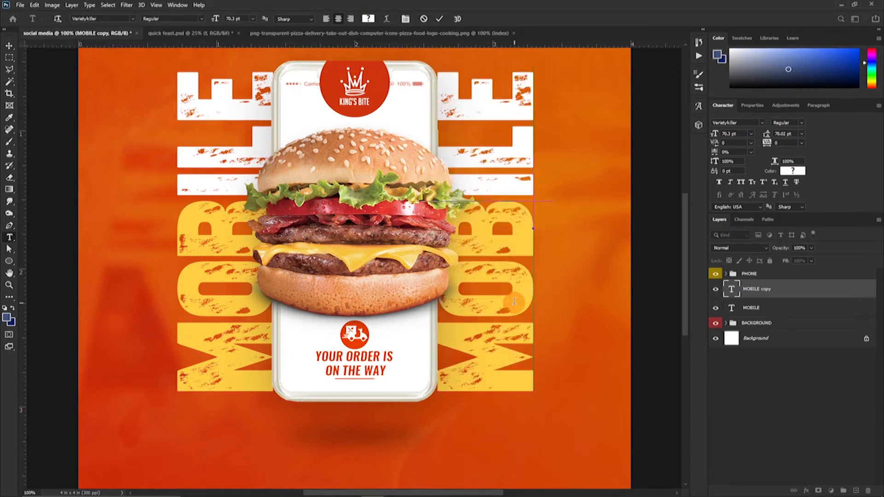
type("Y")
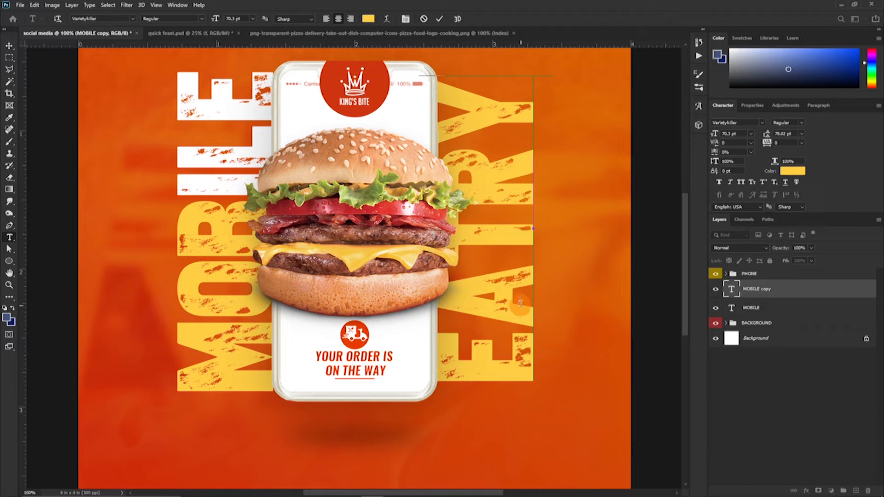
left_click(439, 19)
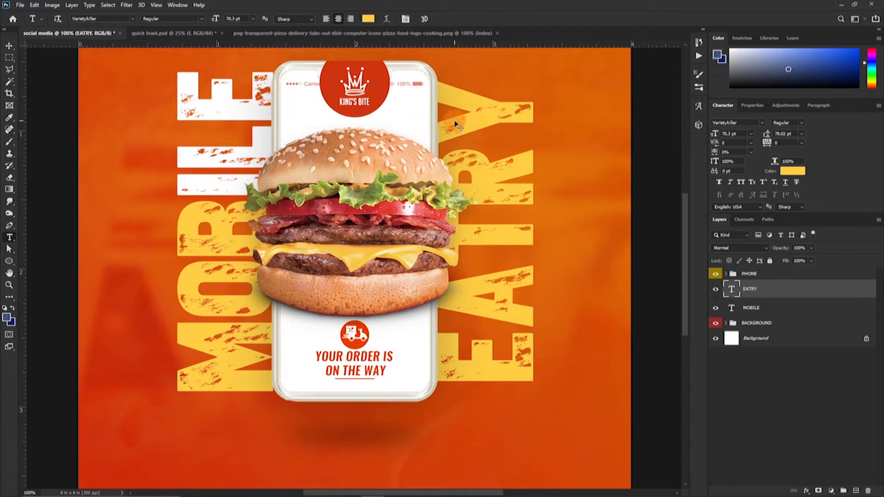
Flip the EATRY text by 180° so it reads downward, and align it against the phone's right edge.
key("ctrl+t")
left_click_drag(573, 230, 409, 228)
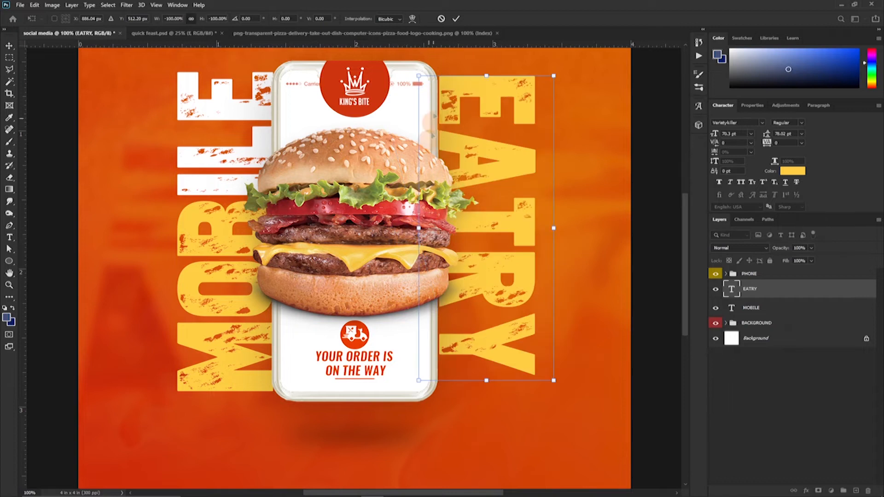
key("Return")
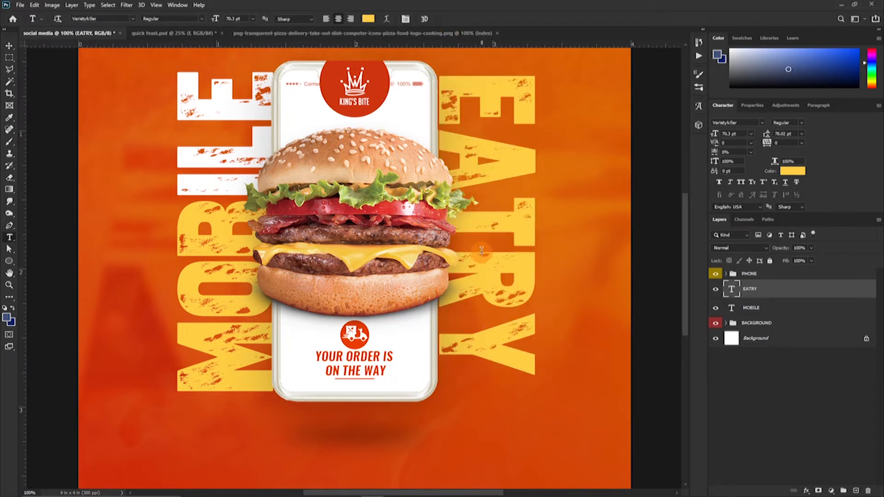
key("v")
left_click_drag(514, 228, 429, 81)
key("t")
left_click(794, 174)
left_click(233, 110)
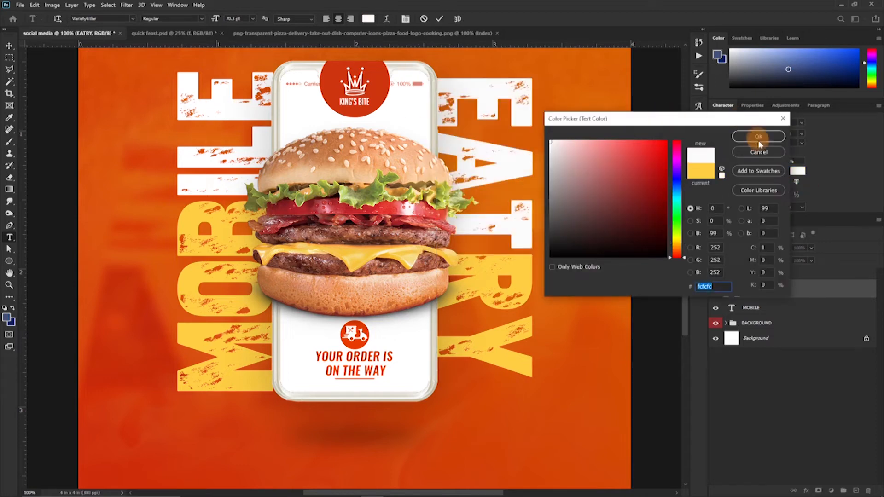
left_click(699, 170)
left_click(759, 137)
Recolor the letters RY of the EATRY text to white (ffffff).
left_click_drag(521, 256, 521, 369)
left_click(795, 172)
left_click_drag(577, 174, 478, 62)
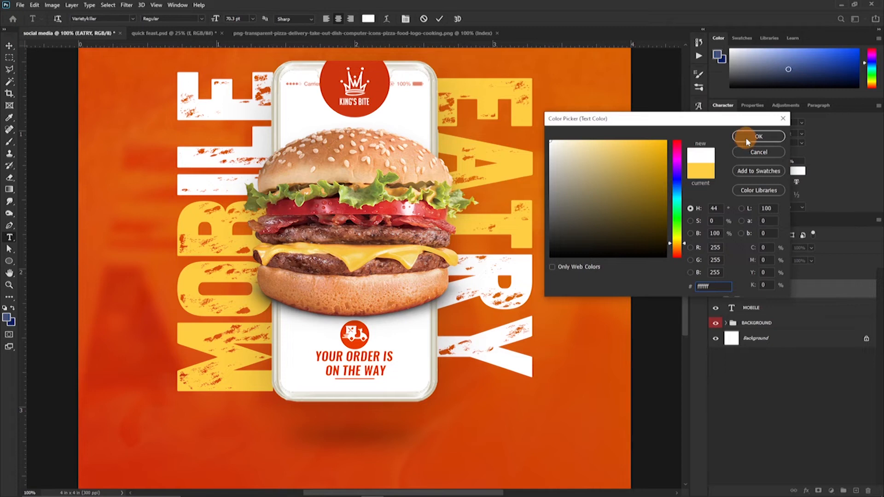
left_click(748, 143)
left_click(439, 18)
key("v")
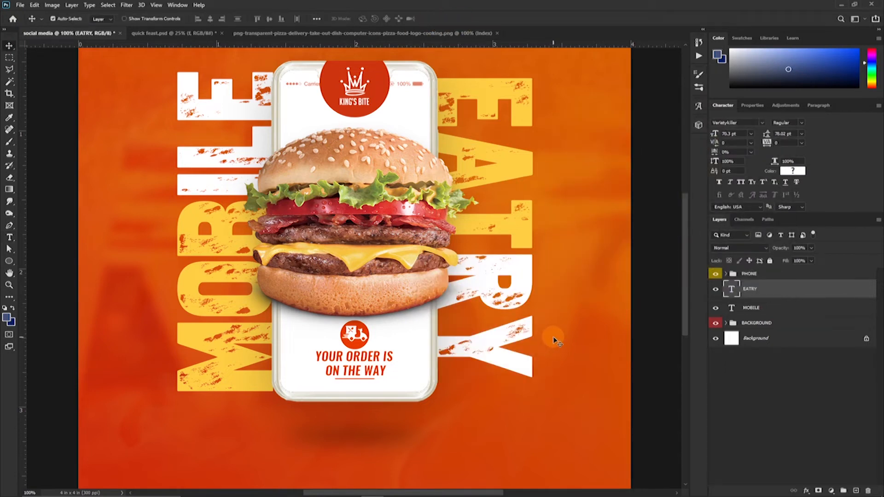
Align the EATRY and MOBILE texts by their vertical centers.
key("space")
left_click_drag(377, 277, 398, 295)
left_click(773, 308, "shift")
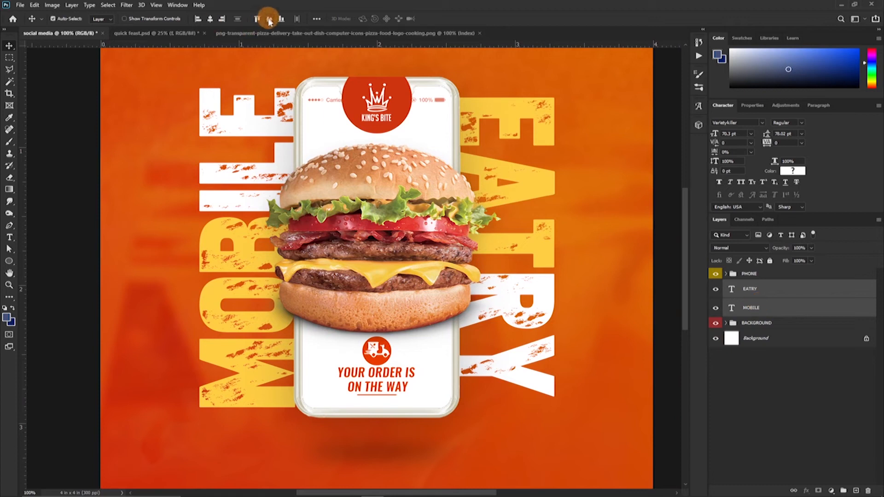
left_click(770, 276, "shift")
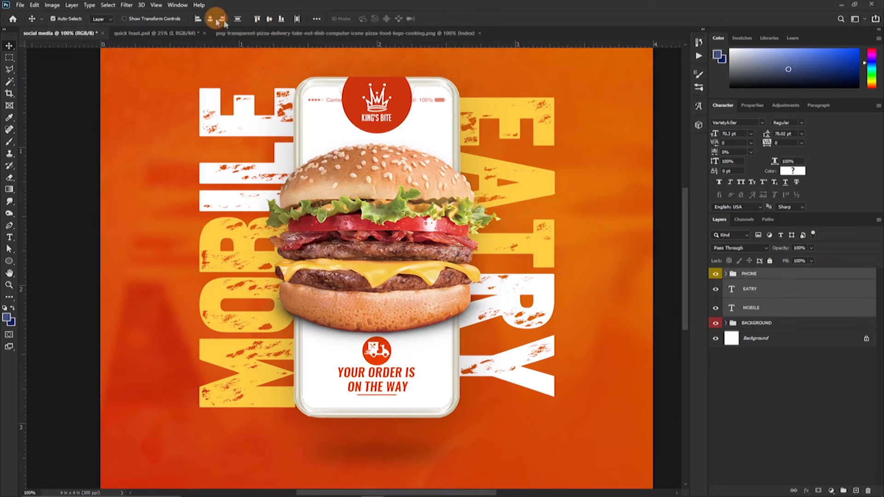
left_click(269, 19)
key("ctrl+z")
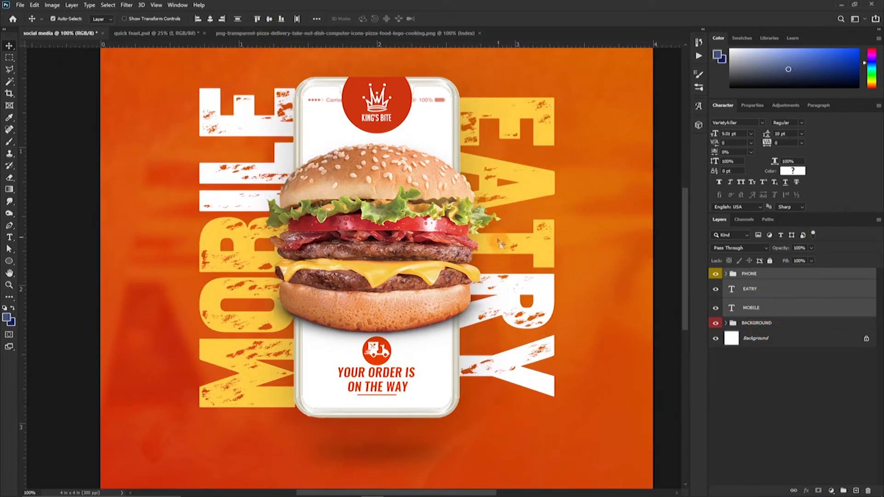
Enlarge the EATRY text to about 74.5 pt and reposition it to match the height of MOBILE.
left_click(521, 364)
key("ctrl+t")
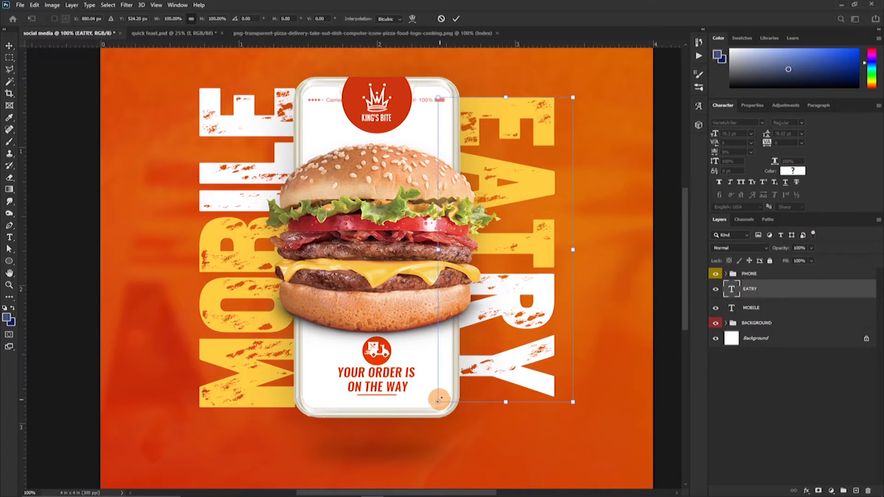
left_click_drag(438, 400, 433, 414)
left_click_drag(510, 92, 510, 87)
left_click_drag(525, 250, 528, 255)
left_click(455, 18)
scroll(442, 155, "down", 2)
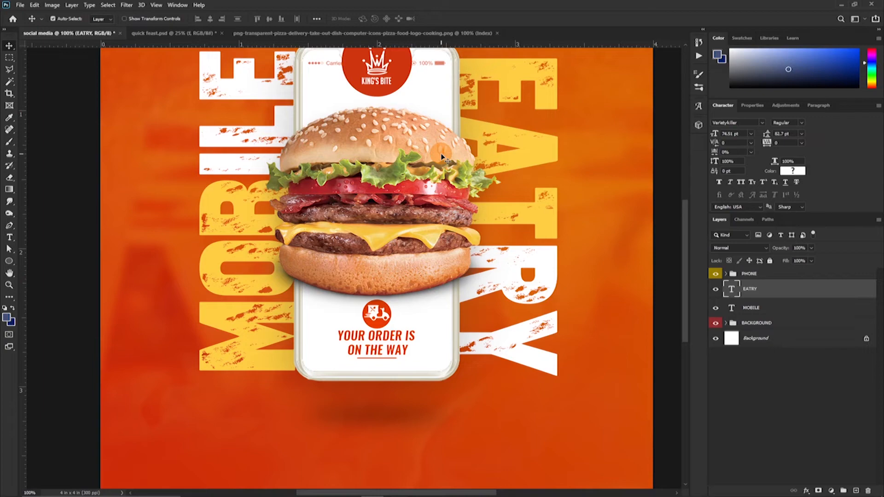
left_click(10, 285)
left_click_drag(394, 263, 354, 176)
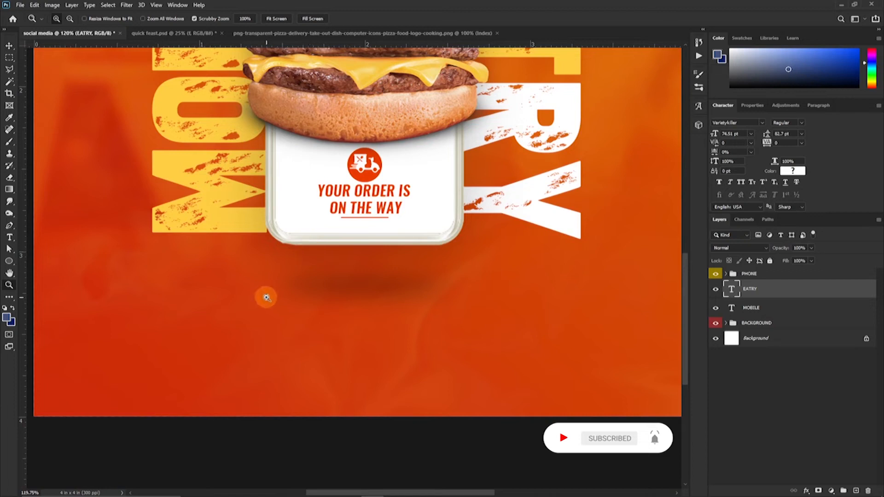
key("t")
left_click(260, 322)
type("WWW.TAS")
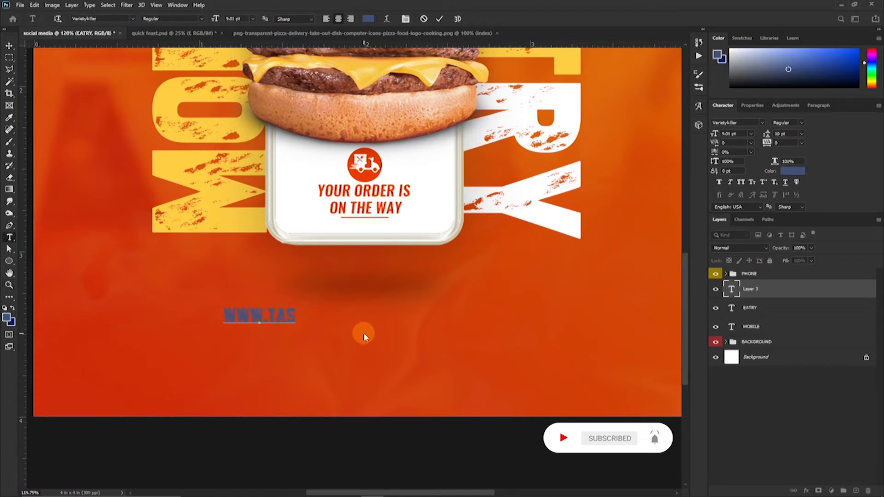
type("TEOFEDEN.EDEN")
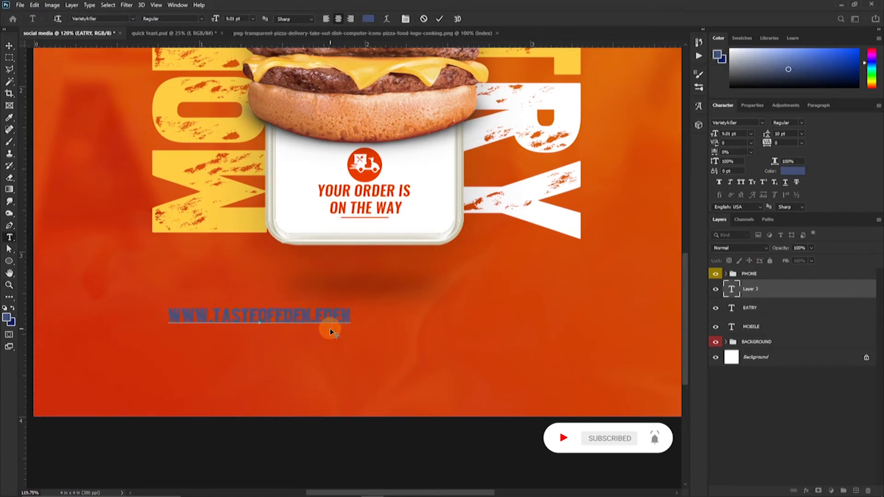
left_click(438, 18)
Set the website text's color to white and its font to Bebas Neue Regular.
left_click(368, 19)
left_click(450, 198)
left_click(755, 141)
left_click(760, 123)
left_click(740, 193)
type("Oswald")
left_click(780, 247)
left_click(801, 122)
left_click(802, 124)
left_click(789, 156)
Move the website text beneath the phone and center it horizontally on the background.
key("v")
left_click_drag(326, 315, 424, 308)
left_click(774, 357, "ctrl")
left_click(210, 18)
left_click(764, 290)
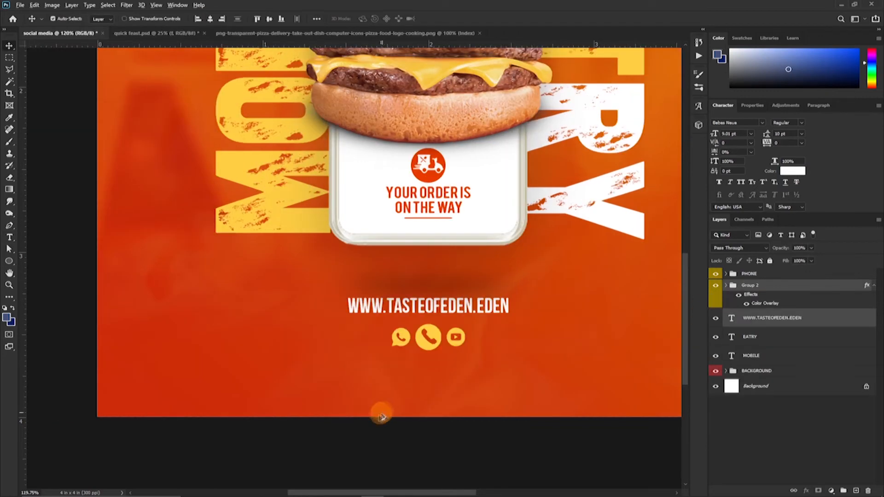
Place the favpng_paper-page-clip-art image in the design's lower-left corner, scaled to about 19.6%.
mouse_move(259, 487)
left_click(143, 449)
left_click_drag(104, 328, 302, 325)
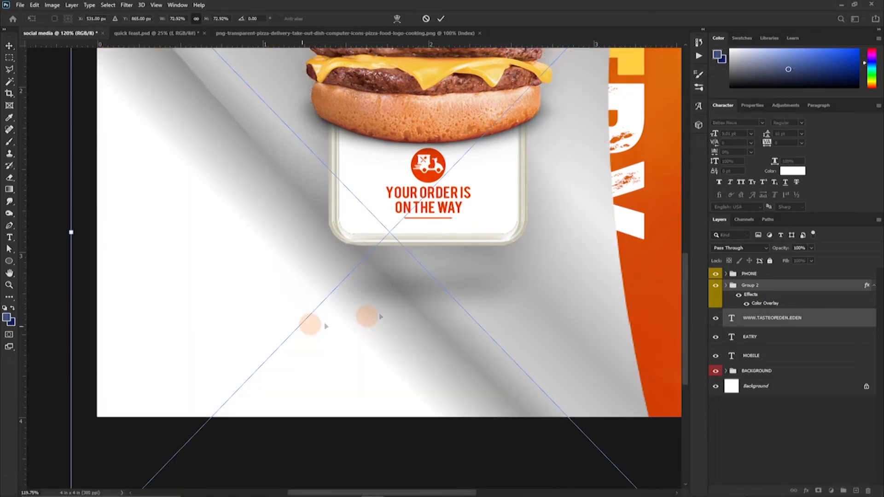
left_click_drag(72, 232, 279, 225)
left_click_drag(410, 261, 229, 332)
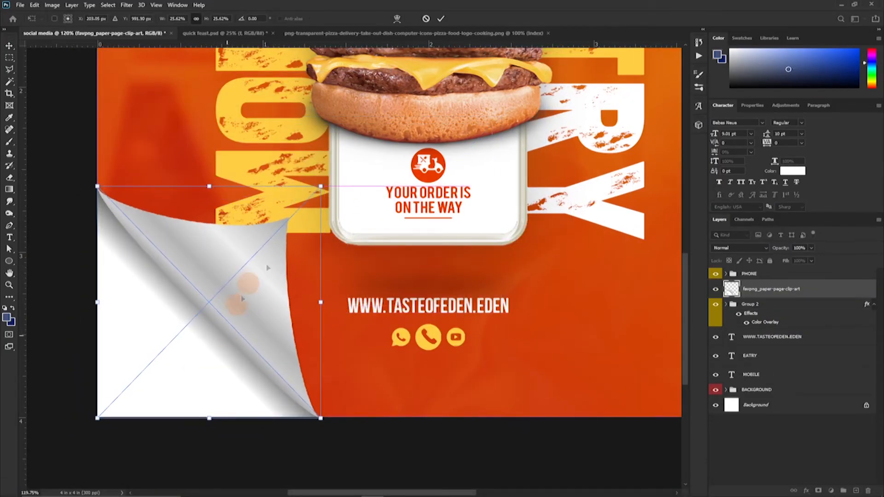
left_click_drag(321, 186, 267, 241)
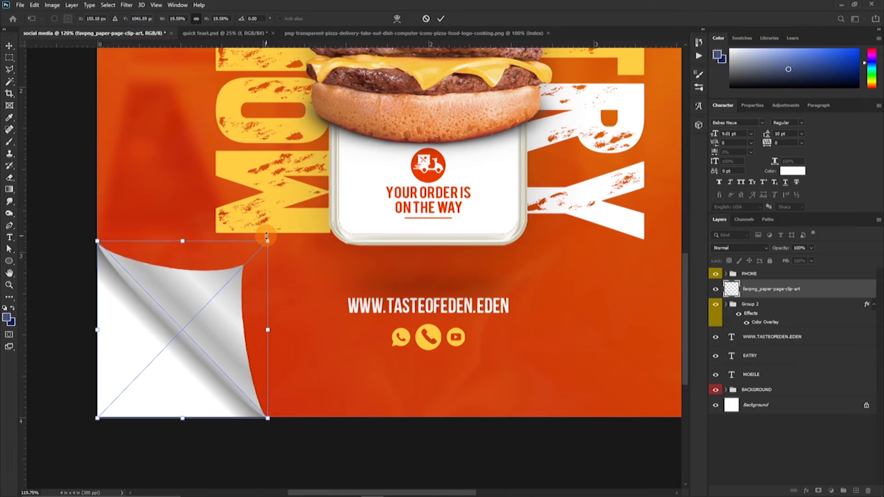
double_click(214, 300)
scroll(213, 302, "down", 1)
left_click_drag(240, 298, 316, 243)
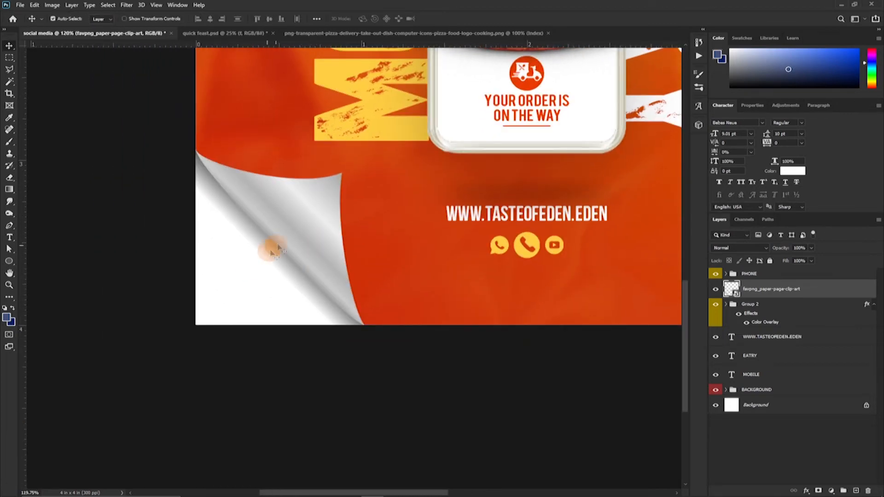
Enlarge the page-curl image slightly in the design's lower-left corner.
key("ctrl+t")
left_click_drag(367, 151, 372, 143)
left_click(442, 18)
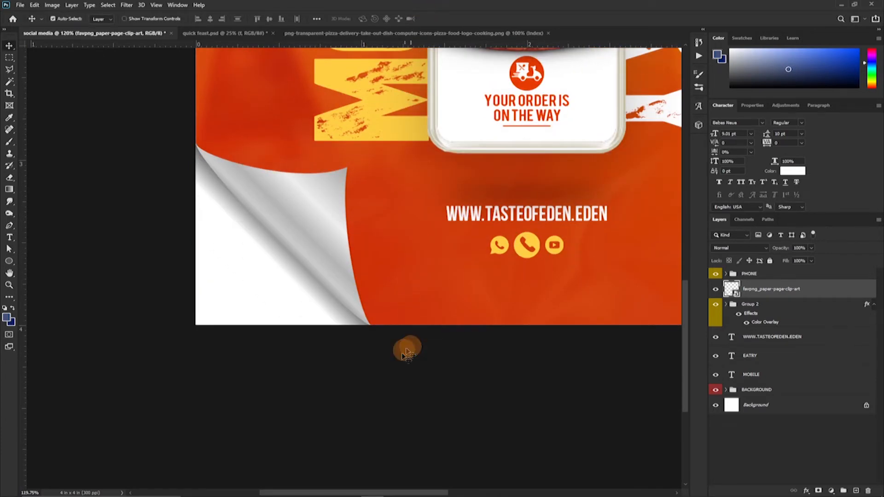
Shrink the red crown logo and position it on the white area beneath the page curl.
scroll(489, 191, "up", 2)
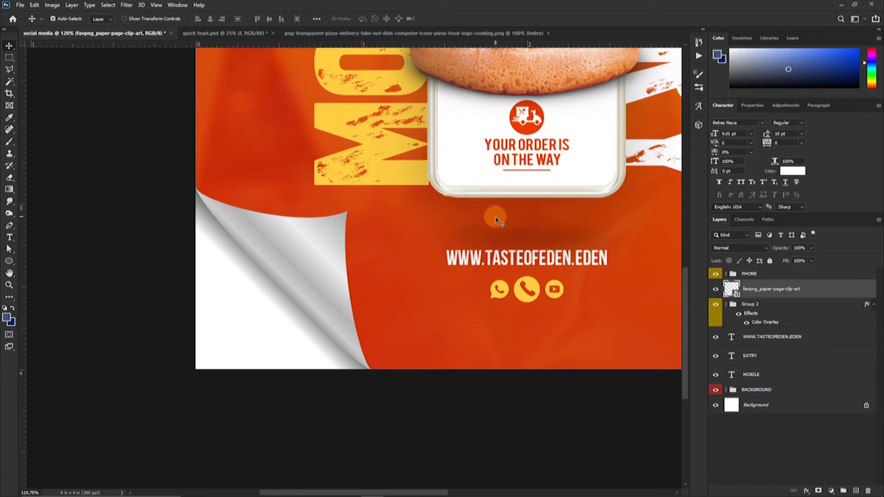
key("ctrl+minus")
key("ctrl+minus")
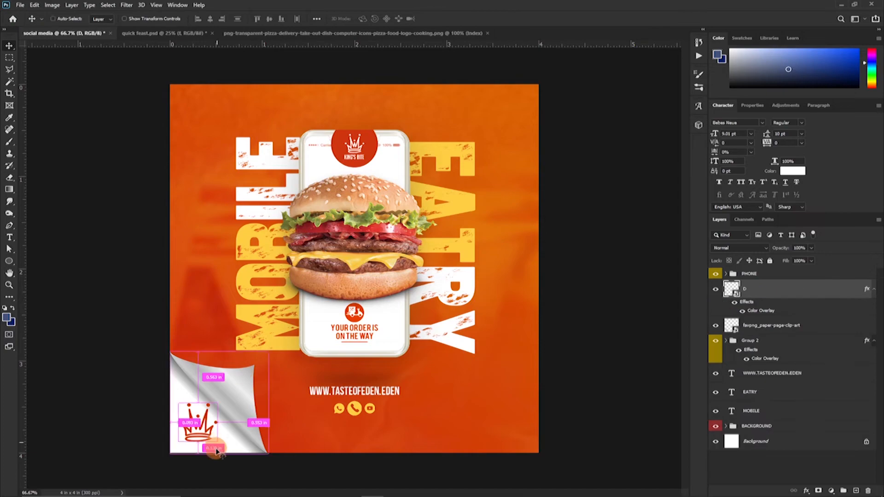
key("ctrl+t")
left_click_drag(220, 440, 206, 429)
left_click(263, 360)
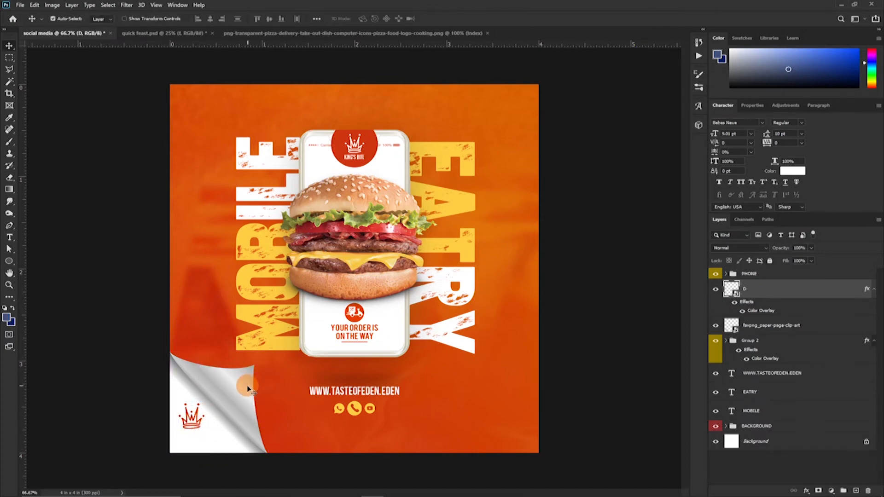
key("ctrl+plus")
key("ctrl+plus")
key("ctrl+plus")
left_click_drag(244, 395, 476, 225)
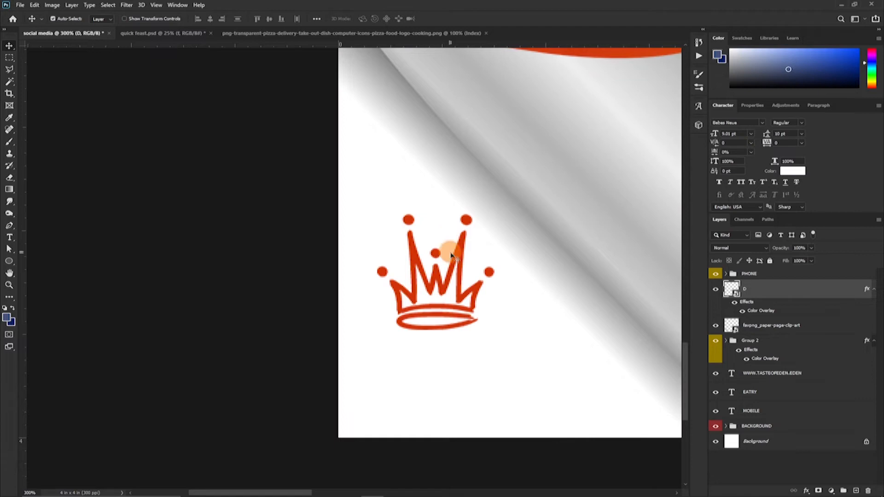
left_click_drag(459, 272, 490, 266)
Add the text "MOBEAT" below the crown logo and color it with the crown's red.
key("t")
left_click(400, 369)
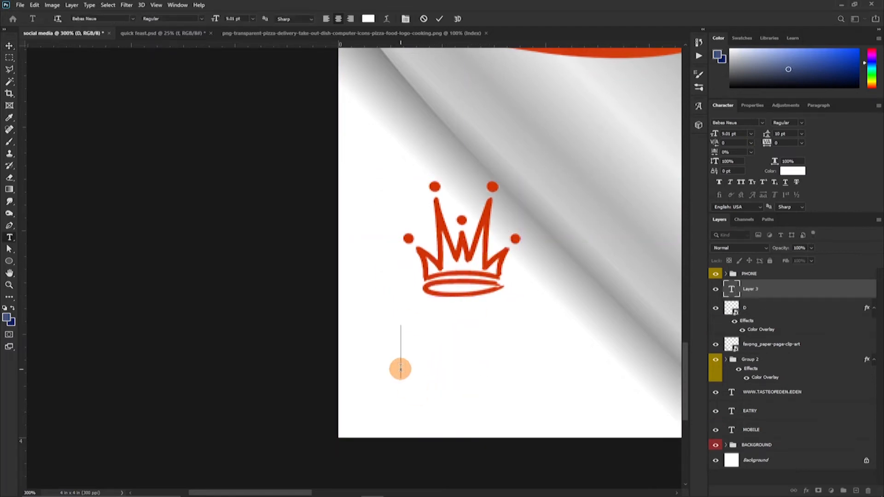
left_click(439, 18)
left_click(792, 171)
left_click(493, 186)
left_click(759, 136)
Format the EAT part of the MOBEAT text in italic Oswald Demi-Bold at 7.01 pt.
left_click_drag(407, 355, 465, 355)
left_click(762, 122)
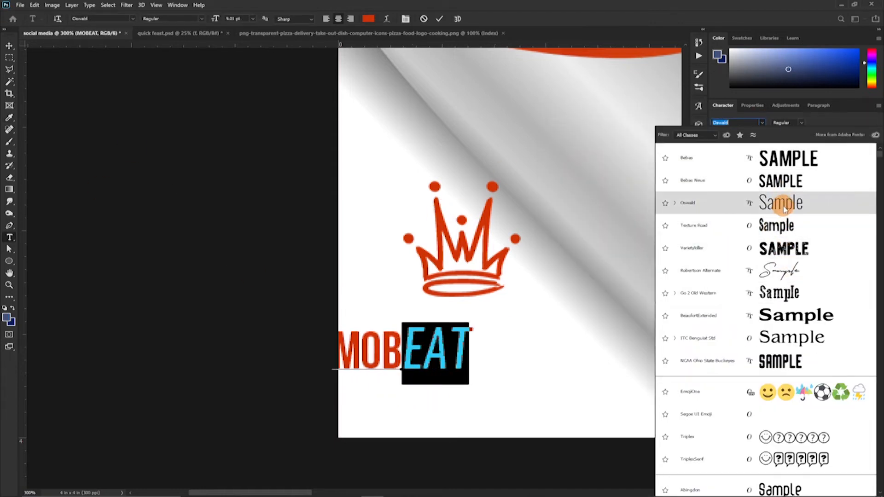
left_click(783, 202)
left_click(788, 122)
left_click(835, 258)
mouse_move(714, 137)
left_mouse_down()
mouse_move(670, 138)
mouse_move(705, 141)
left_mouse_up()
scroll(730, 134, "down", 1)
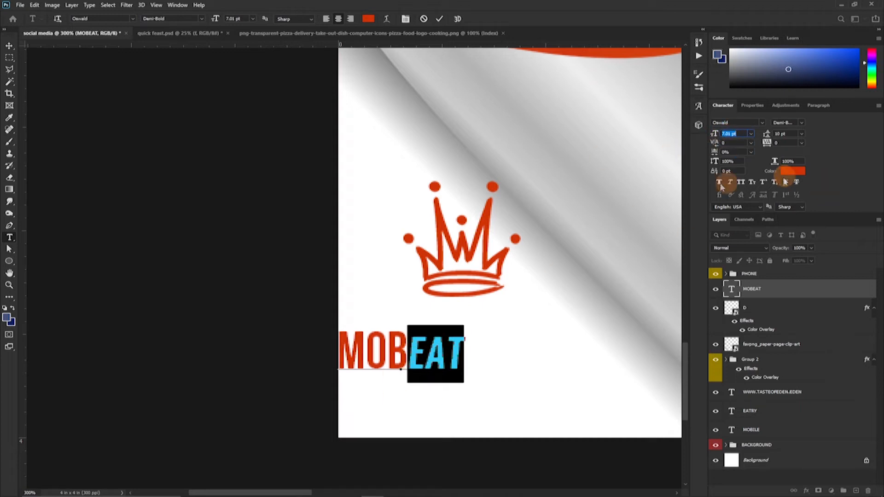
Draw a thin horizontal rectangle above EAT, fill it with the crown's red and nudge it into place.
left_click_drag(9, 260, 37, 263)
left_click_drag(410, 330, 460, 332)
left_click(726, 105)
double_click(732, 289)
left_click(499, 261)
left_click(752, 138)
key("v")
key("Right")
key("Right")
key("Down")
key("Down")
Link the rectangle with the MOBEAT text layer and move them together directly beneath the crown.
left_click(769, 306, "ctrl")
right_click(772, 307)
left_click(671, 227)
left_click_drag(412, 352, 467, 325)
Add a layer mask to the crown layer and prepare a small black brush at 7% opacity for it.
left_click_drag(624, 292, 479, 350)
left_click(819, 331)
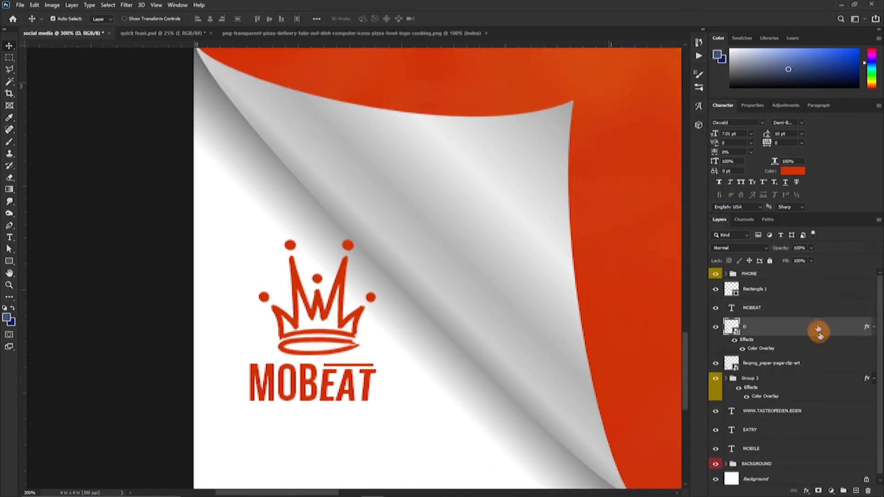
left_click(818, 491)
key("b")
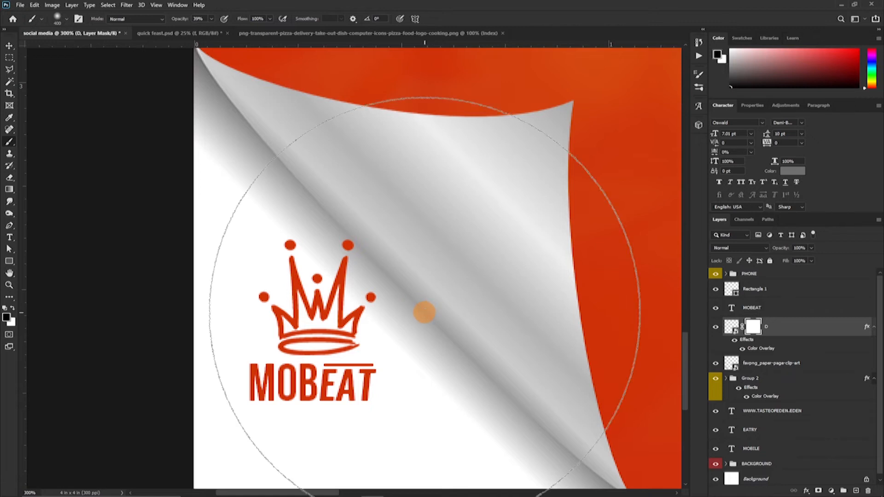
key("bracketleft")
key("bracketleft")
key("bracketleft")
key("bracketleft")
key("bracketleft")
key("bracketleft")
key("bracketleft")
key("bracketleft")
key("bracketleft")
key("bracketleft")
key("bracketleft")
key("bracketleft")
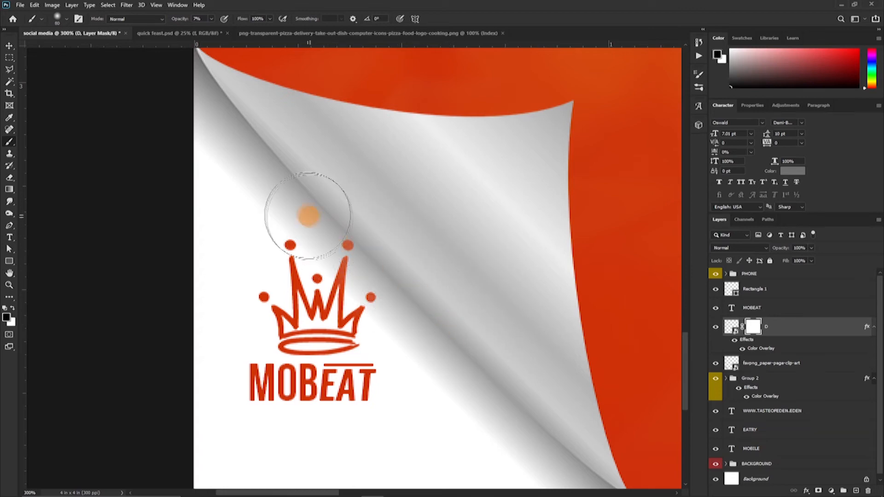
key("v")
Group the rectangle, MOBEAT text, crown and page-curl layers into a group named "corner".
key("ctrl+minus")
key("ctrl+minus")
key("ctrl+minus")
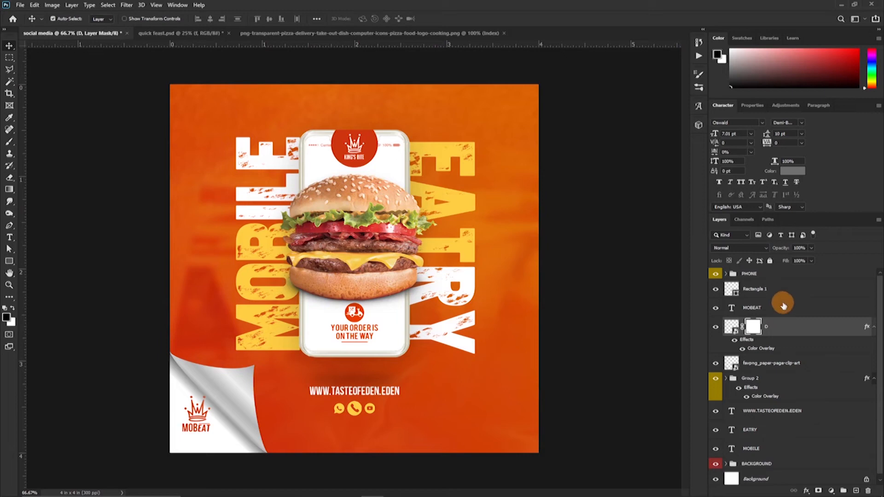
left_click(783, 295, "shift")
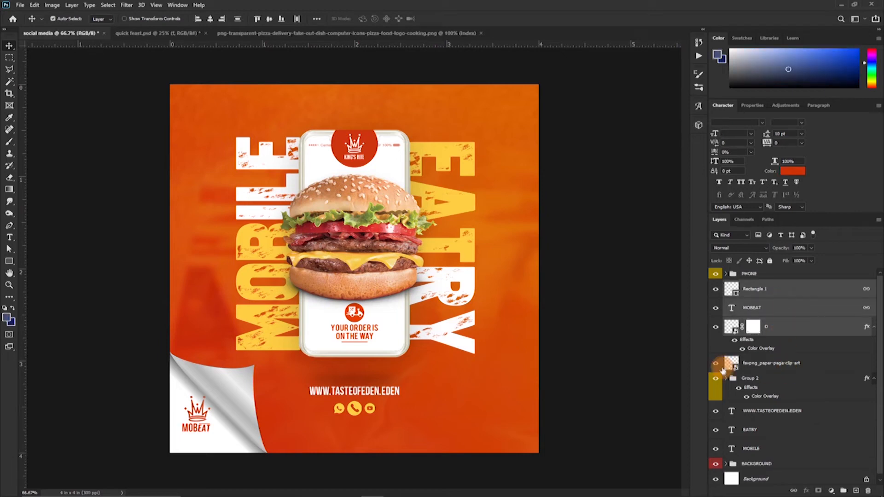
left_click(716, 365)
left_click(716, 364)
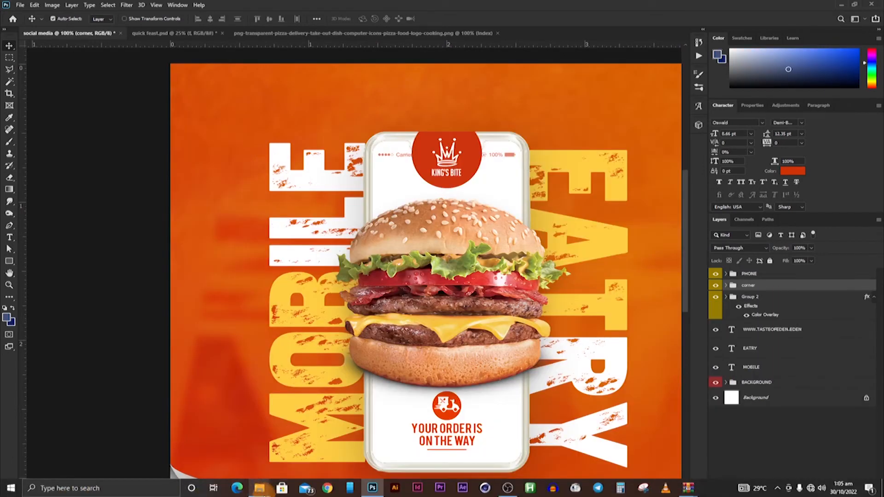
Place the tomato slice image in the design's upper-left corner and move its layer above the PHONE group.
mouse_move(260, 492)
left_click(147, 450)
left_click_drag(108, 121, 208, 167)
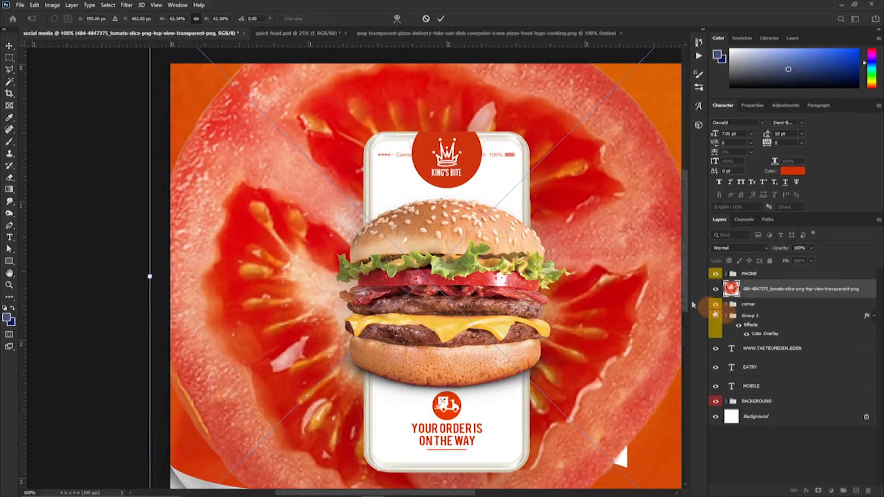
left_click_drag(150, 276, 451, 276)
left_click_drag(644, 280, 263, 146)
left_click_drag(768, 294, 755, 272)
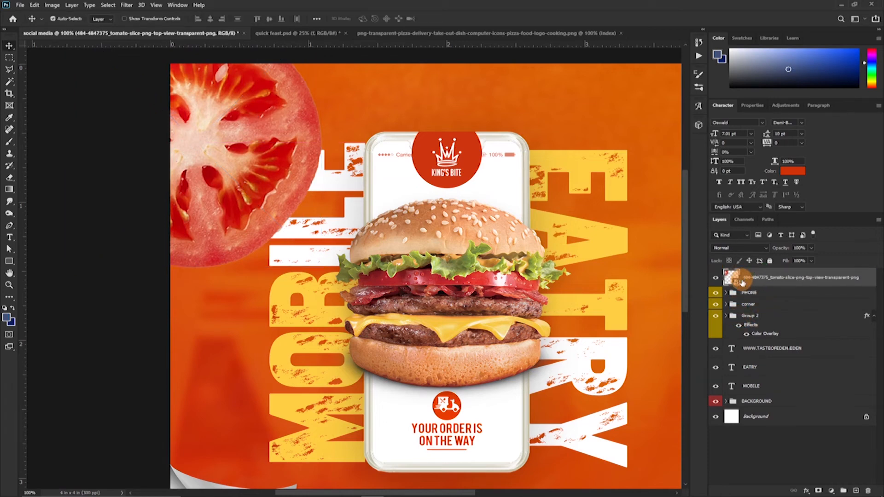
Scale the tomato slice to about 13.51% and position it in the upper-left corner of the background.
left_click_drag(289, 186, 377, 222)
key("ctrl+t")
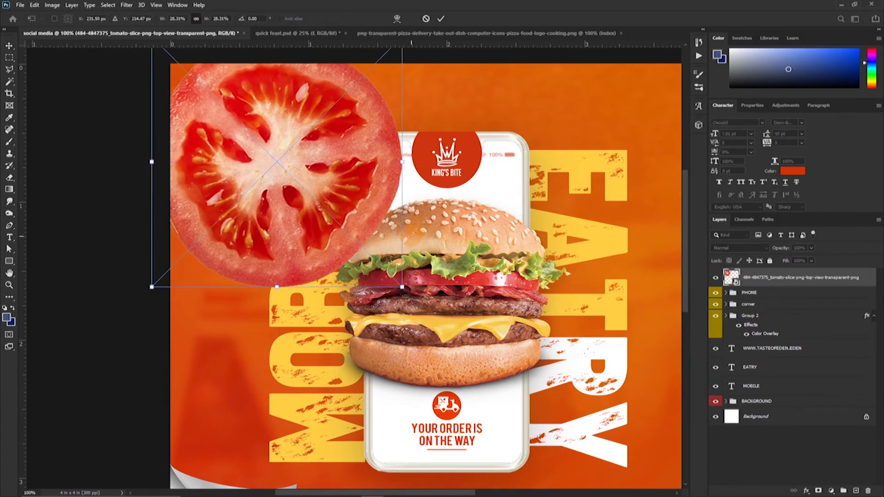
left_click_drag(415, 168, 315, 152)
left_click_drag(236, 143, 211, 127)
left_click_drag(285, 197, 244, 163)
left_click_drag(219, 111, 252, 122)
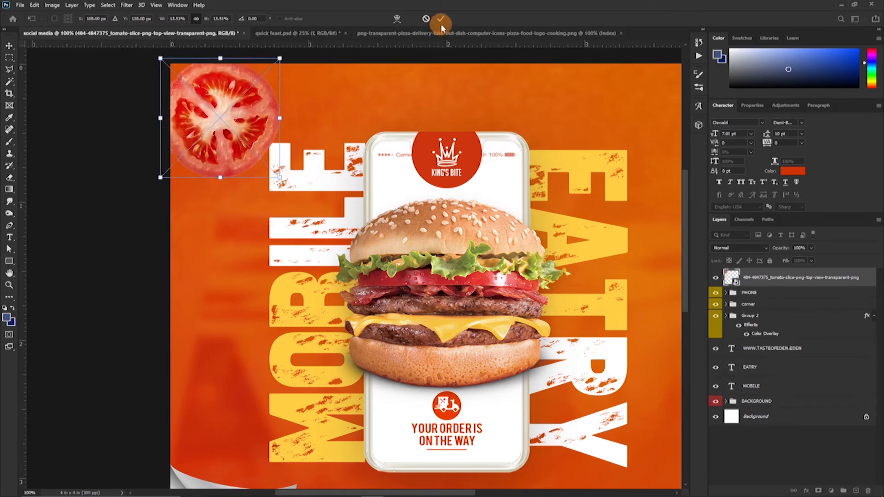
left_click(441, 19)
Apply a Gaussian Blur with a 4.1-pixel radius to the tomato slice.
left_click(126, 4)
left_click(141, 108)
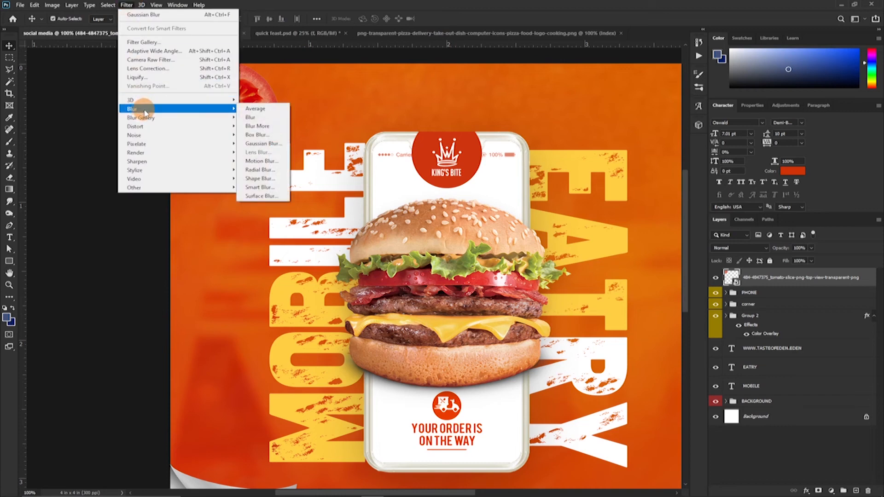
left_click(262, 143)
left_click_drag(683, 222, 684, 223)
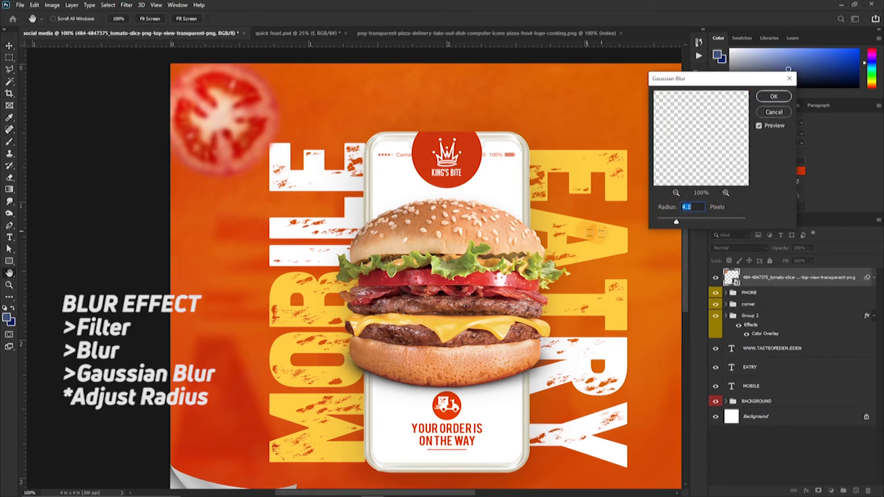
left_click(775, 97)
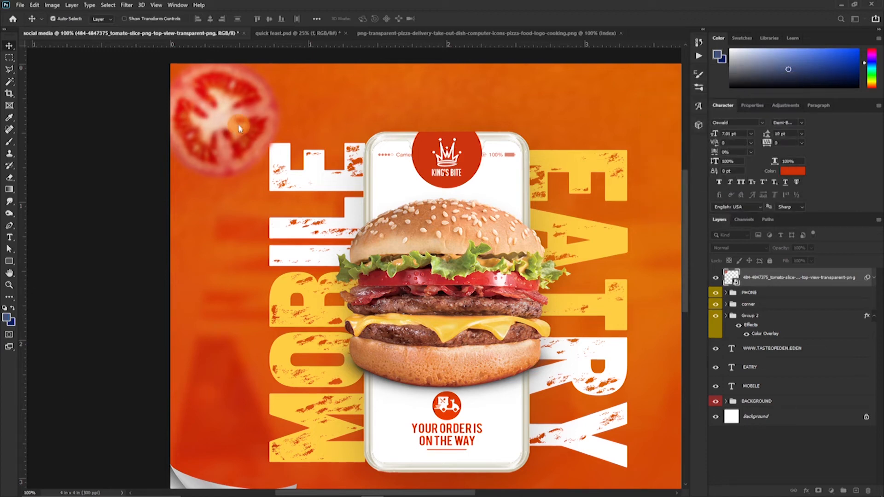
Shift the blurred tomato partly off the upper-left corner and place a copy of it at the design's right edge.
key("v")
left_click_drag(232, 119, 218, 99)
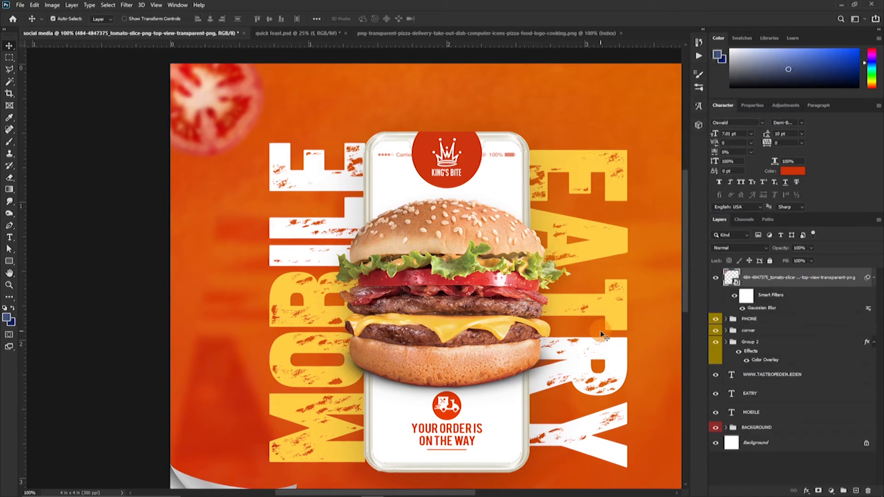
key("ctrl+minus")
key("ctrl+minus")
left_click_drag(241, 154, 504, 364)
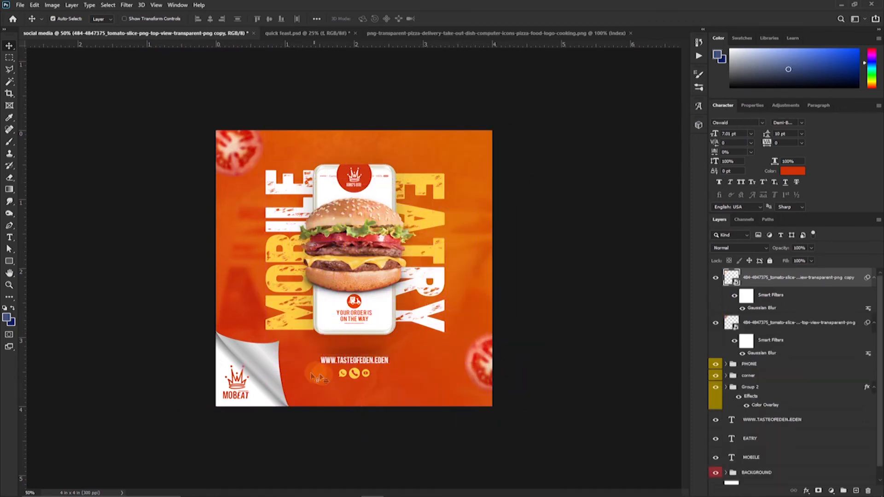
Bring the lettuce-leaf and salad-leaves images from the file folder into the design as extra ingredients.
mouse_move(202, 496)
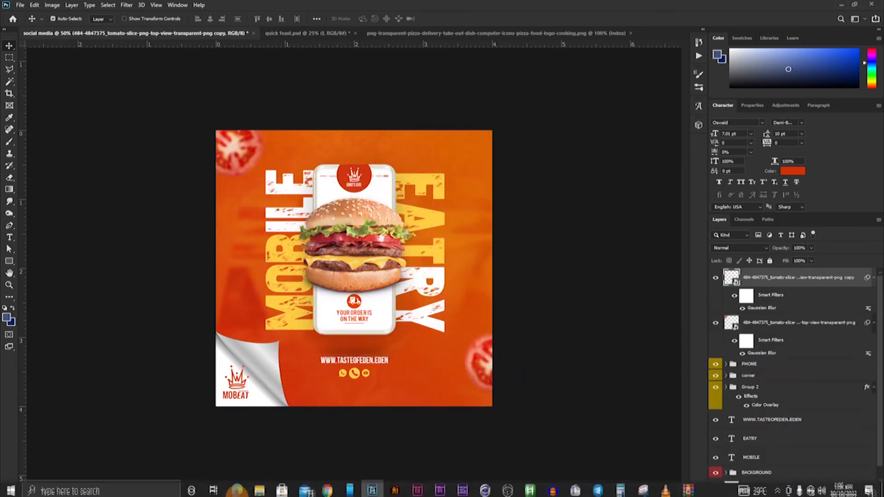
left_click(264, 486)
left_click(187, 453)
left_click_drag(303, 121, 372, 474)
left_click(273, 132, "ctrl")
left_click(292, 123)
left_click(255, 121, "ctrl")
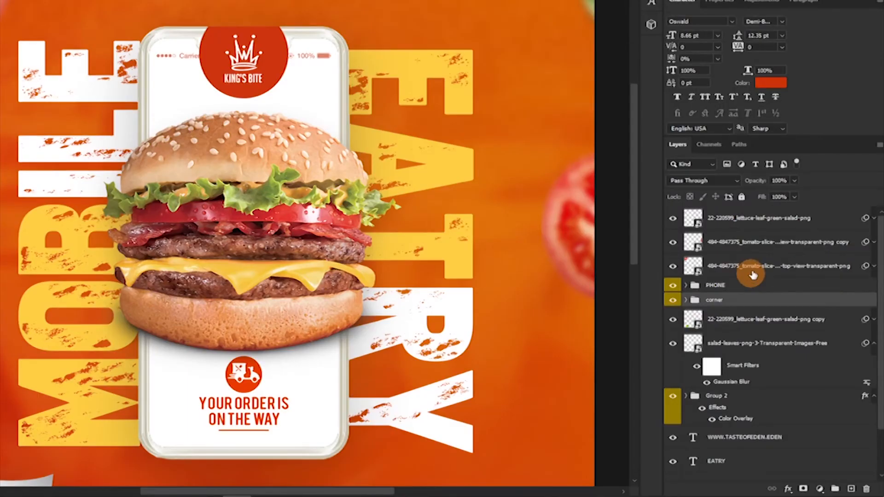
Add a Curves adjustment layer above the top lettuce layer, mapping shadows from 33 to 27 and highlights from 225 to 231.
left_click(804, 221)
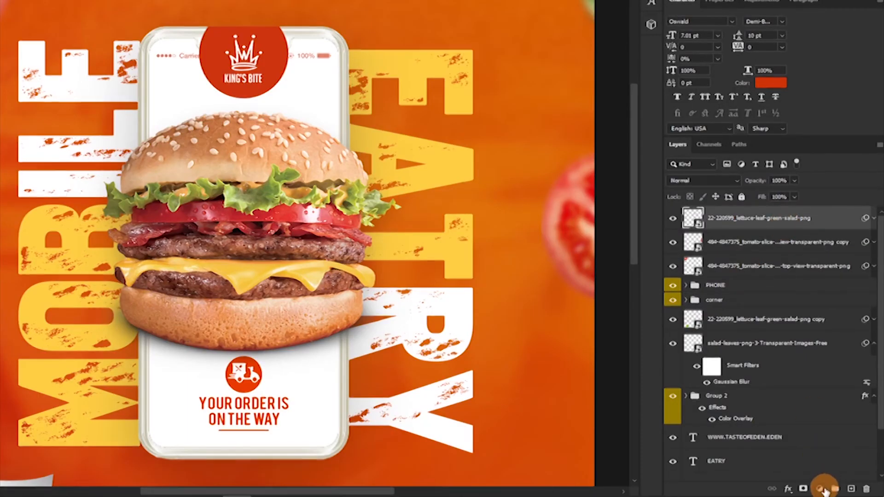
left_click(821, 489)
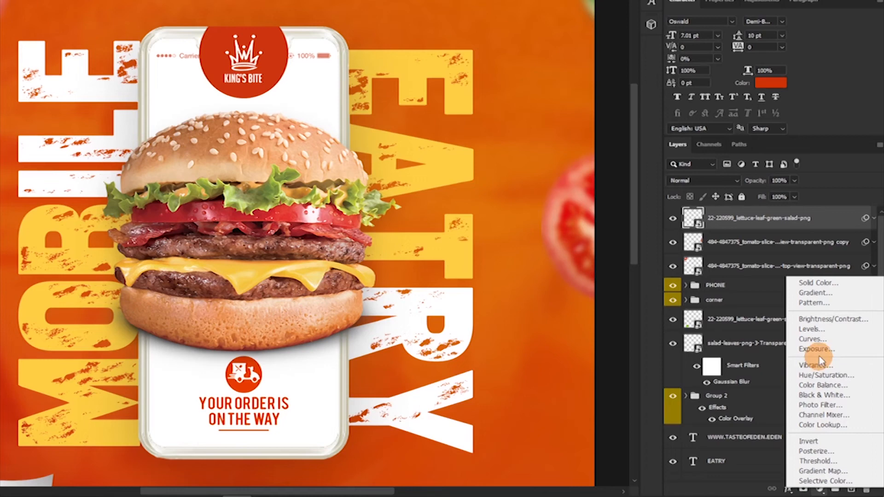
left_click(817, 340)
left_click(676, 55)
left_click(833, 83)
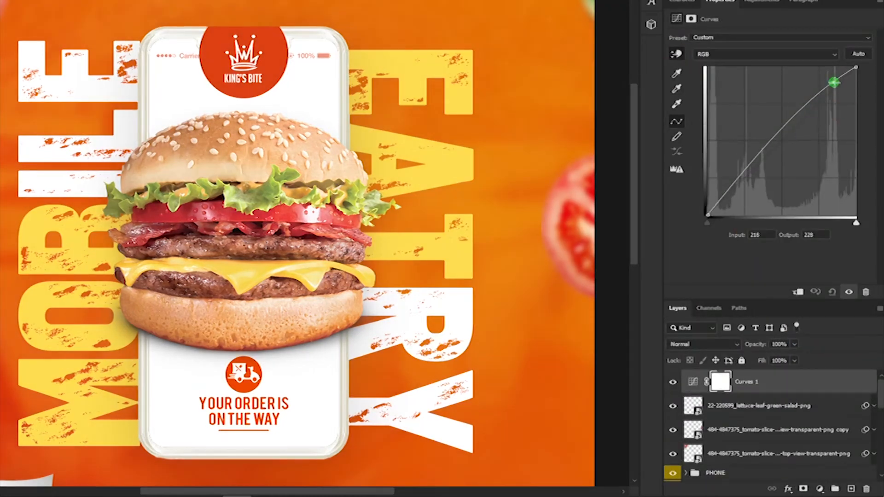
left_click_drag(727, 189, 726, 200)
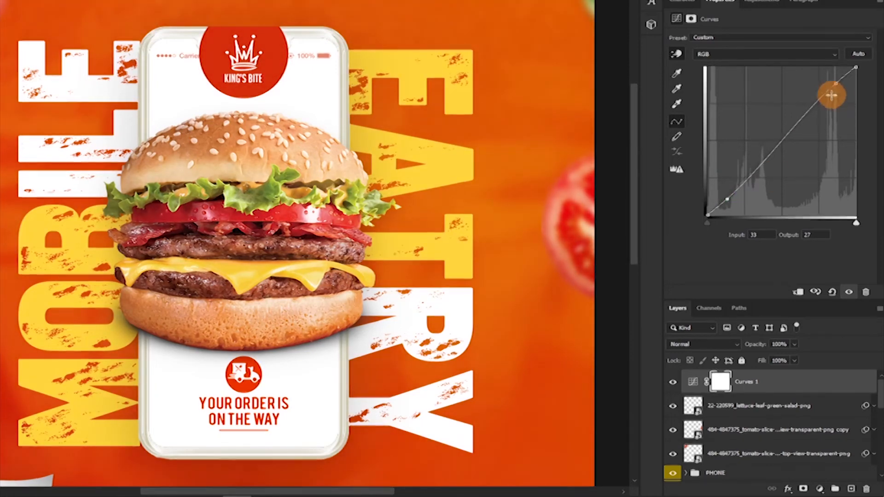
left_click_drag(834, 81, 838, 80)
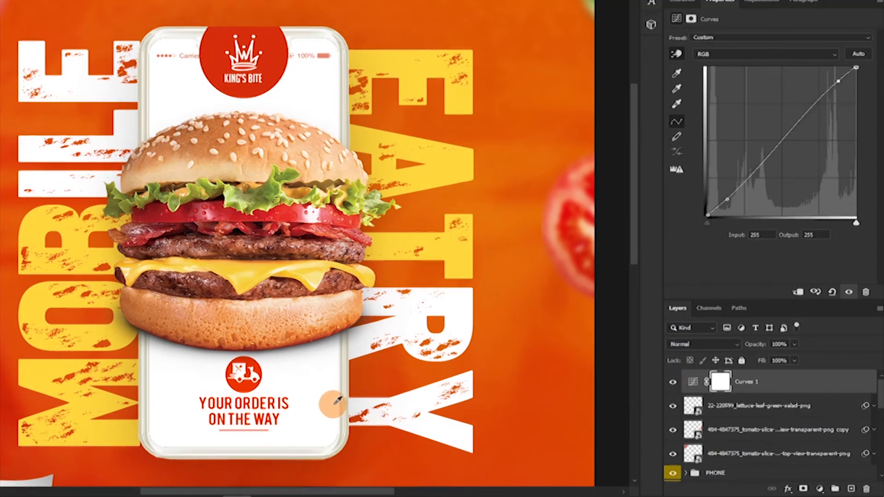
Compare the whole design with and without the Curves adjustment.
key("ctrl+minus")
left_click(674, 383)
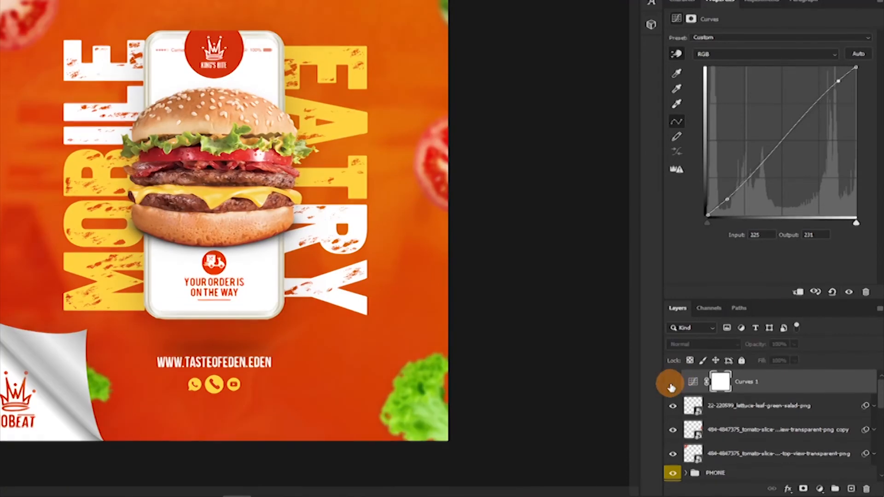
left_click(672, 383)
Add a Brightness/Contrast adjustment above the Curves layer, raise the brightness slightly and set the contrast to 10.
left_click(791, 378)
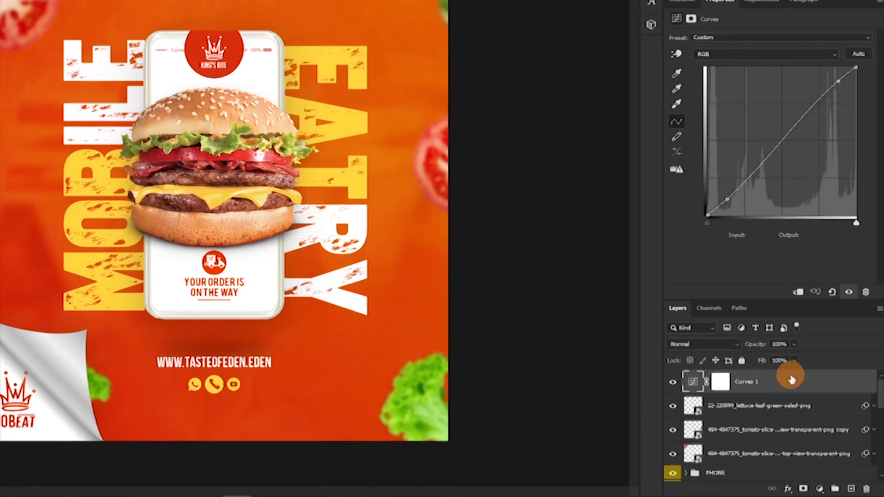
left_click(820, 489)
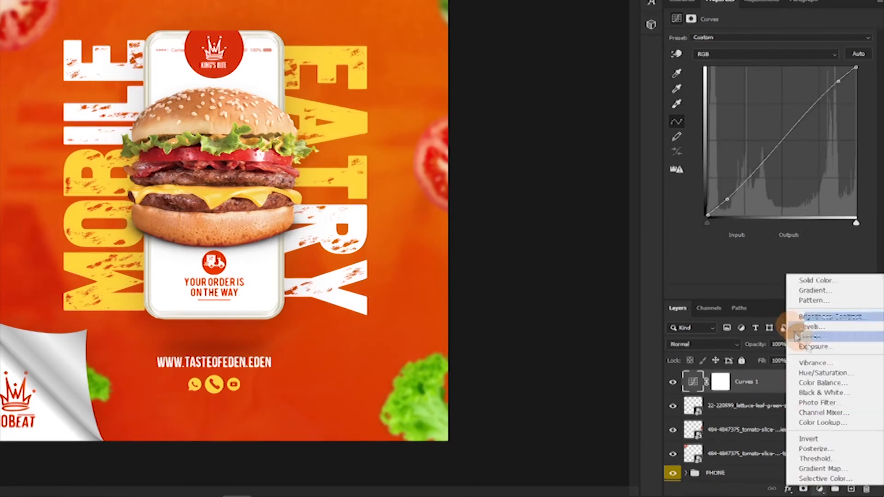
left_click(839, 316)
left_click_drag(777, 73, 774, 93)
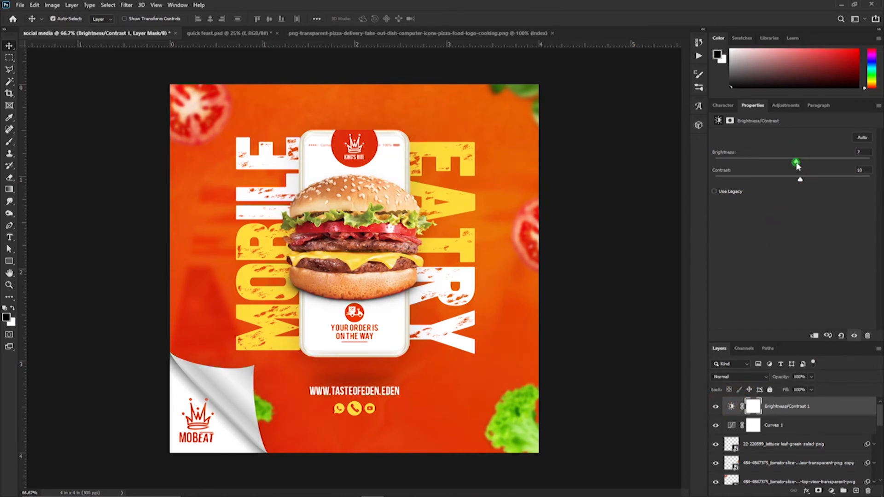
left_click_drag(797, 165, 807, 167)
left_click(716, 407)
Scale the corner group with the page curl and MOBEAT logo down to about 86%, keeping it in the design's lower-left corner.
left_click(208, 385)
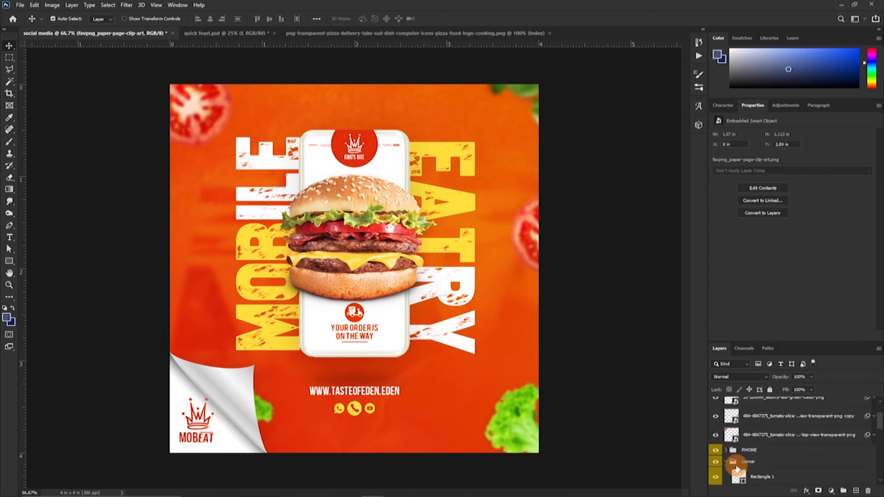
left_click(735, 463)
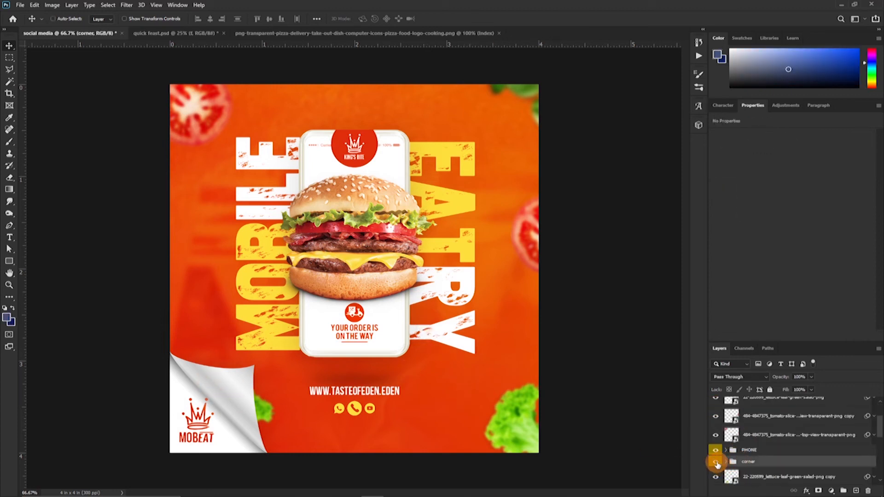
key("ctrl+t")
mouse_move(261, 355)
left_mouse_down()
mouse_move(244, 379)
mouse_move(252, 363)
left_mouse_up()
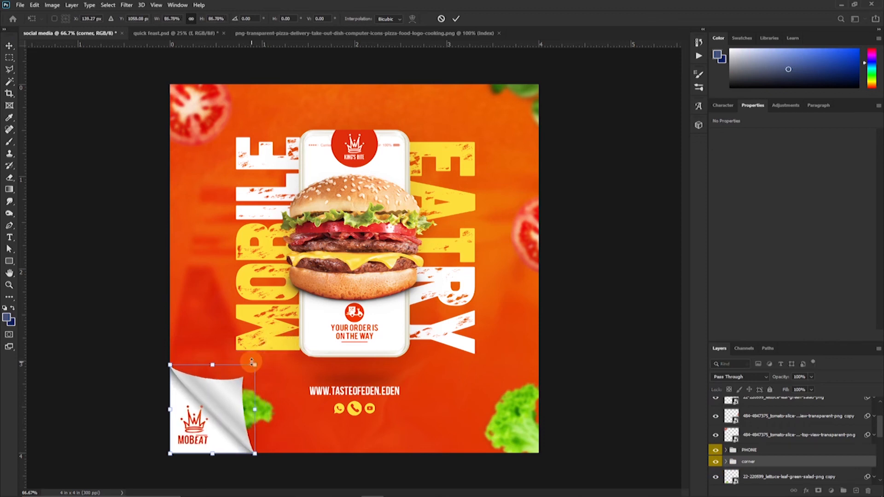
key("Return")
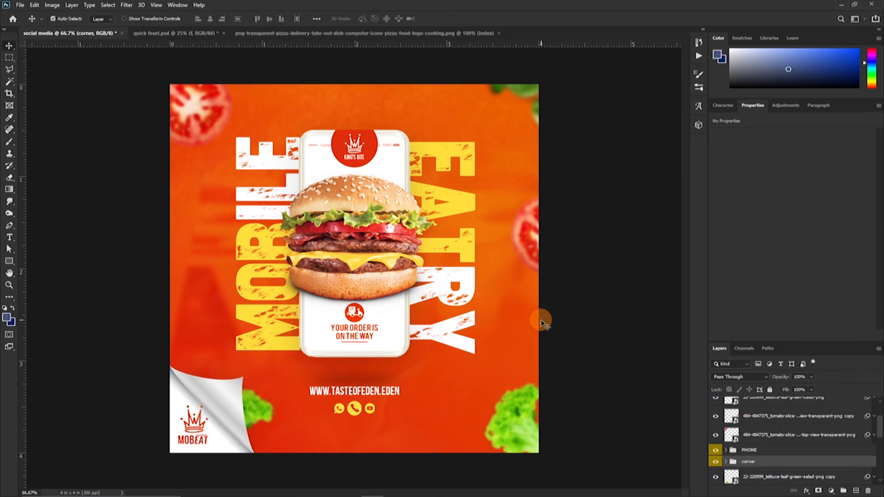
Strengthen the phone body's drop shadow by setting its opacity to 49% and size to 120 px.
left_click(388, 339)
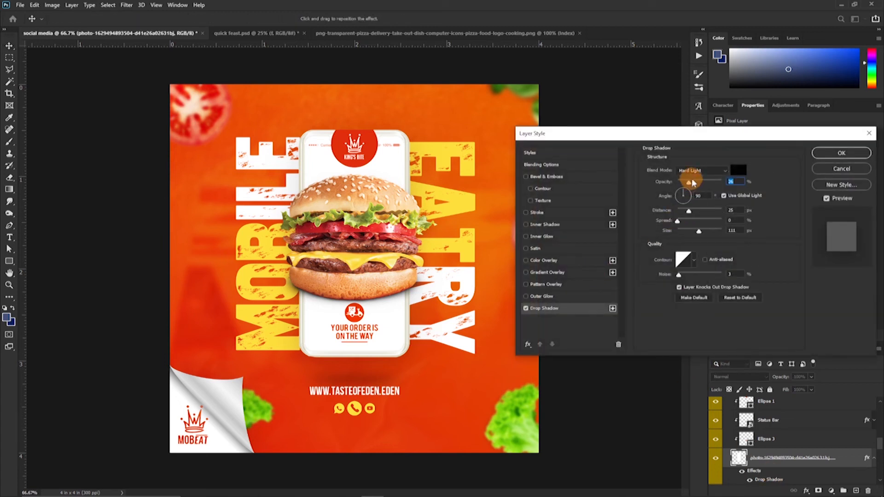
left_click_drag(701, 184, 705, 185)
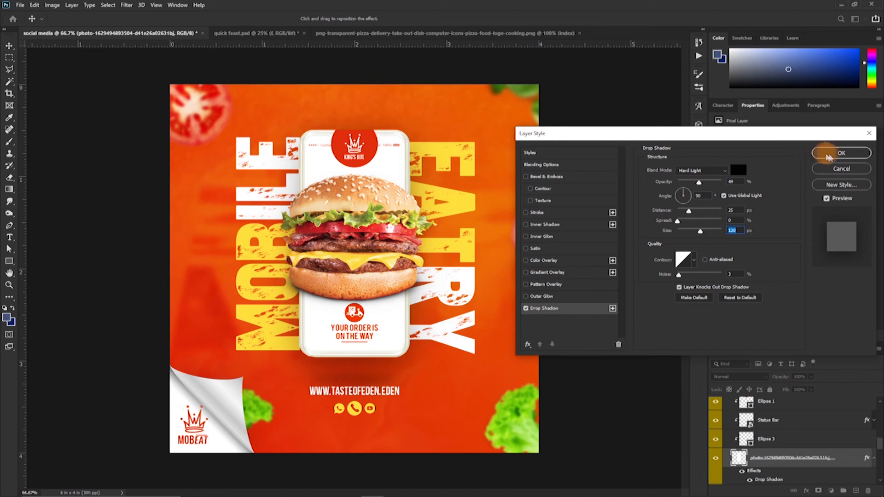
left_click(822, 155)
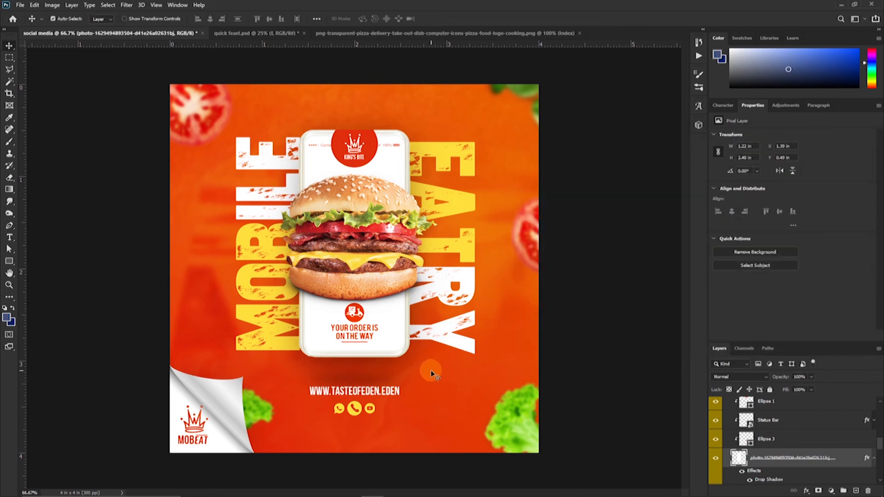
key("ctrl+plus")
left_click_drag(438, 377, 495, 465)
left_click_drag(359, 180, 254, 55)
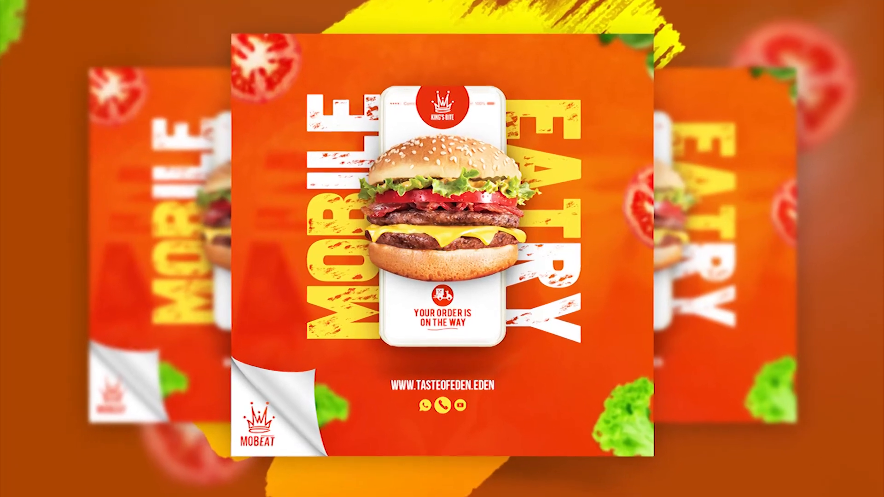